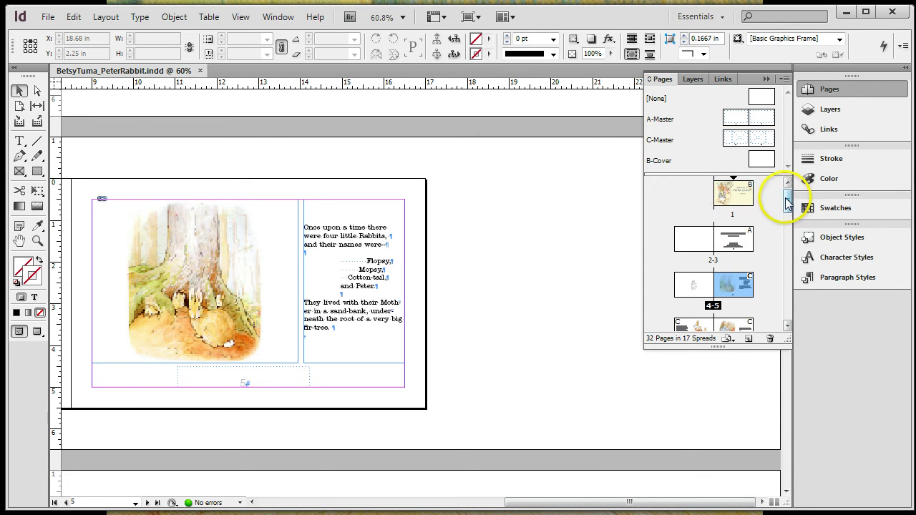
# - Examine the text and illustrations on pages 9 through 13 for awkward line breaks
pyautogui.moveTo(787, 202); pyautogui.dragTo(786, 225)
pyautogui.doubleClick(743, 243)
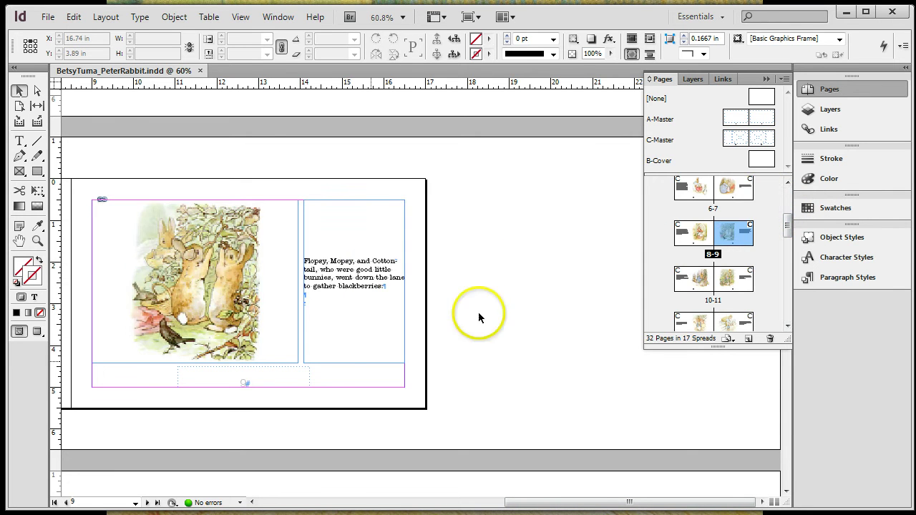
pyautogui.click(700, 280)
pyautogui.doubleClick(700, 279)
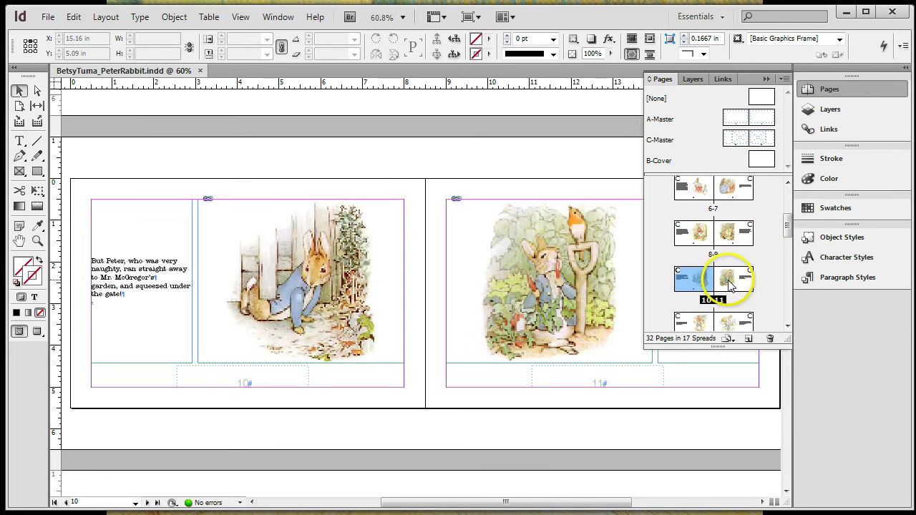
pyautogui.doubleClick(729, 285)
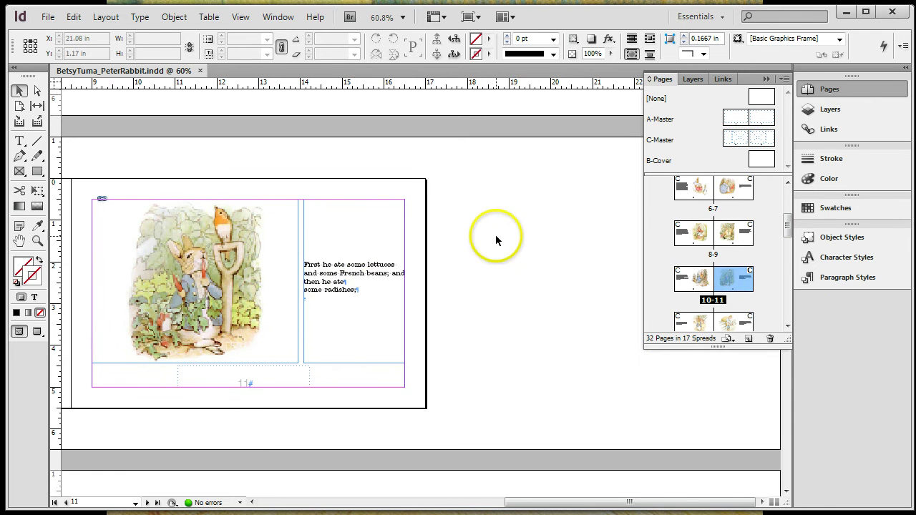
pyautogui.doubleClick(710, 315)
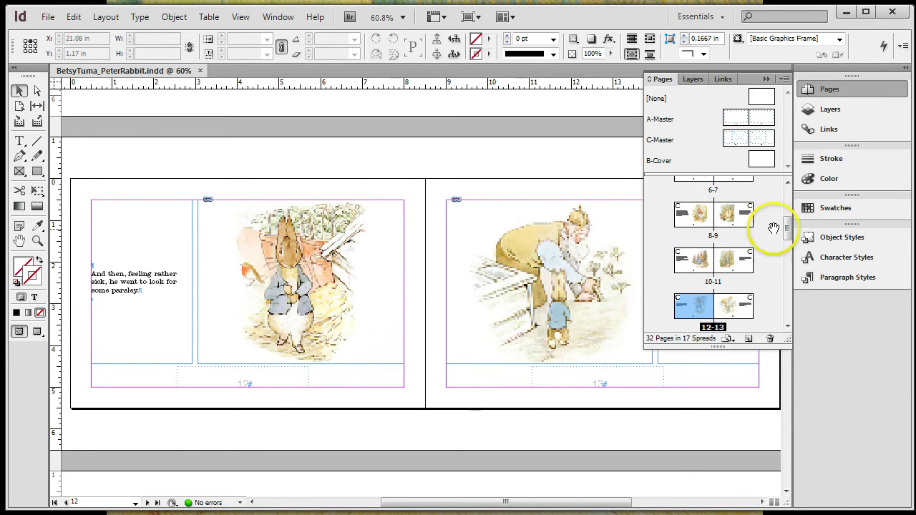
pyautogui.moveTo(787, 228); pyautogui.dragTo(776, 247)
pyautogui.doubleClick(744, 293)
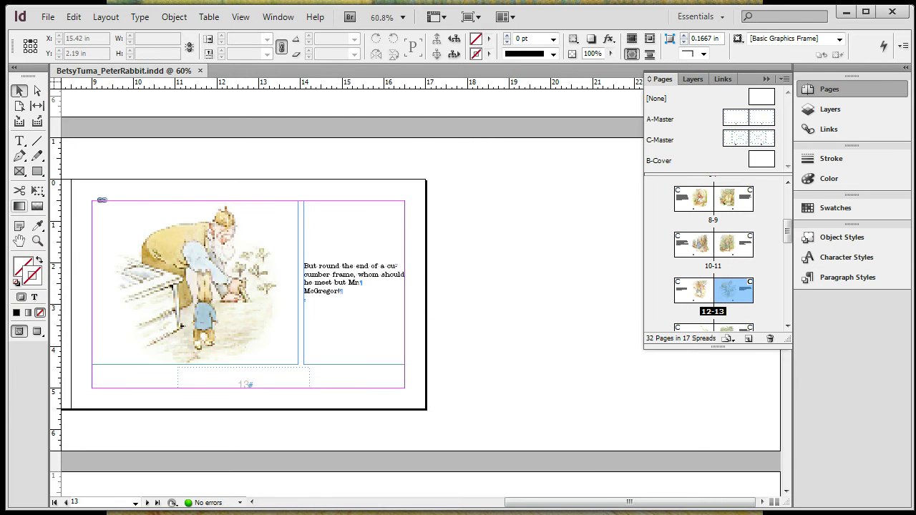
# - On page 13, add line breaks before "cucumber" and "whom", and join "Mr." and "McGregor!" on one line
pyautogui.click(19, 141)
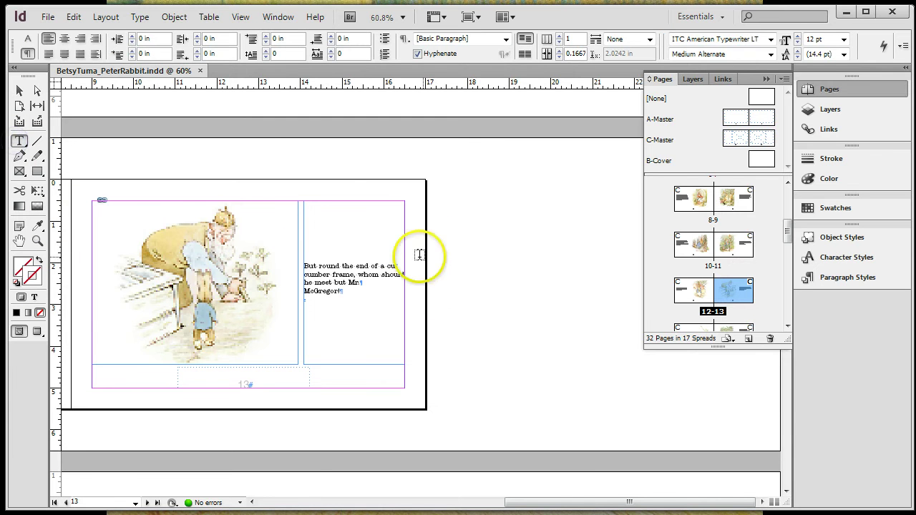
pyautogui.click(387, 265)
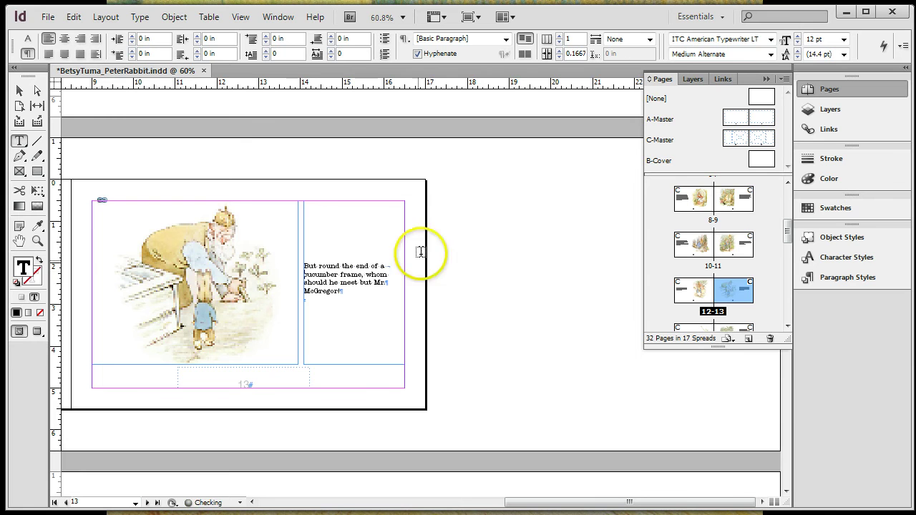
pyautogui.click(365, 275)
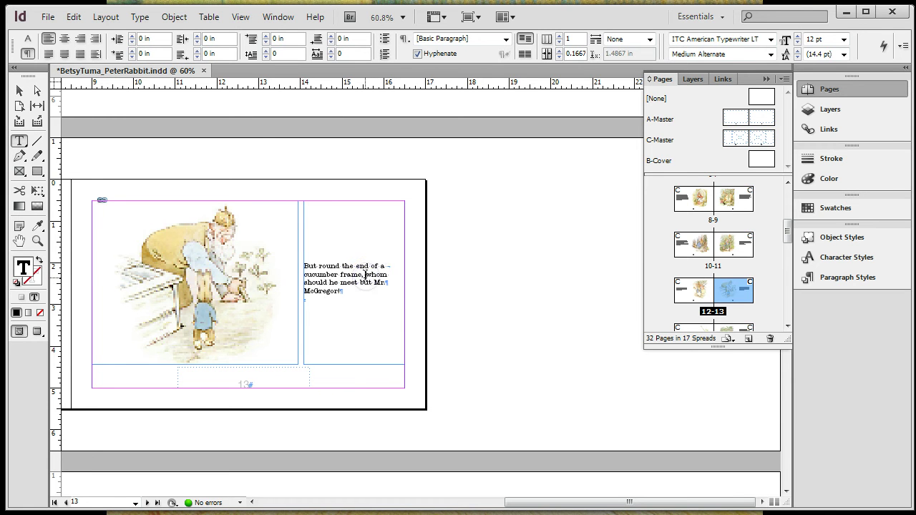
pyautogui.hotkey('shift', 'Return')
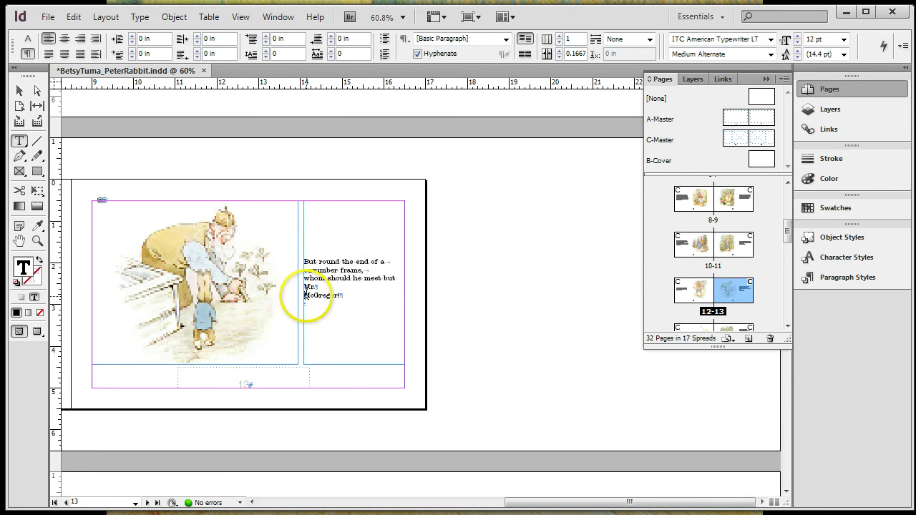
pyautogui.press('BackSpace')
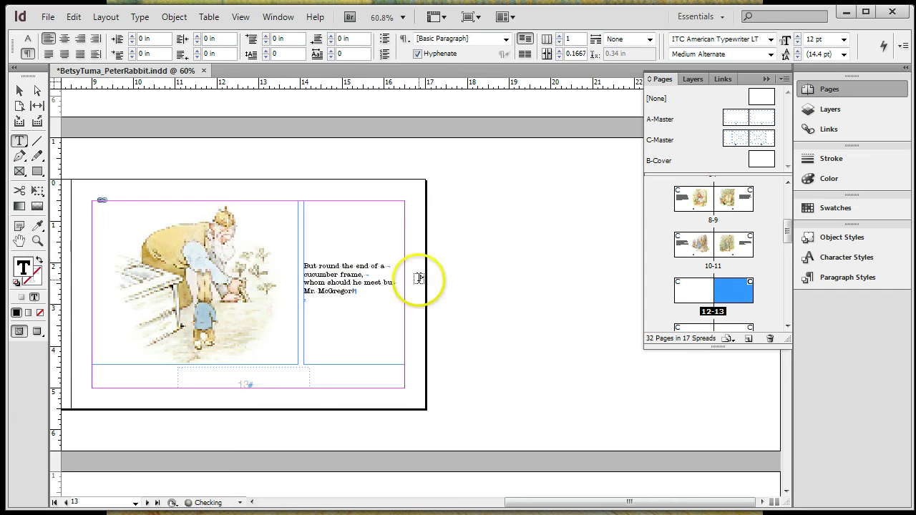
pyautogui.click(17, 92)
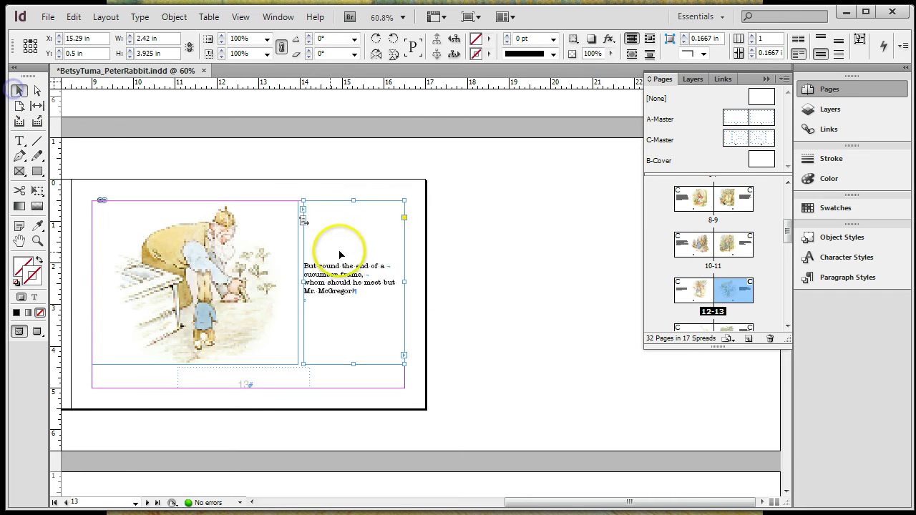
pyautogui.click(598, 301)
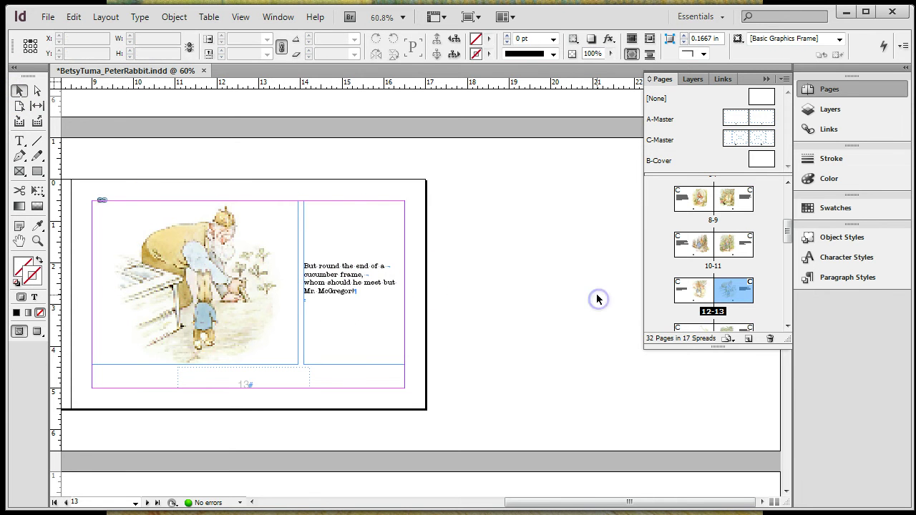
# - Set the display performance of page 13's illustration to High Quality Display
pyautogui.click(154, 301)
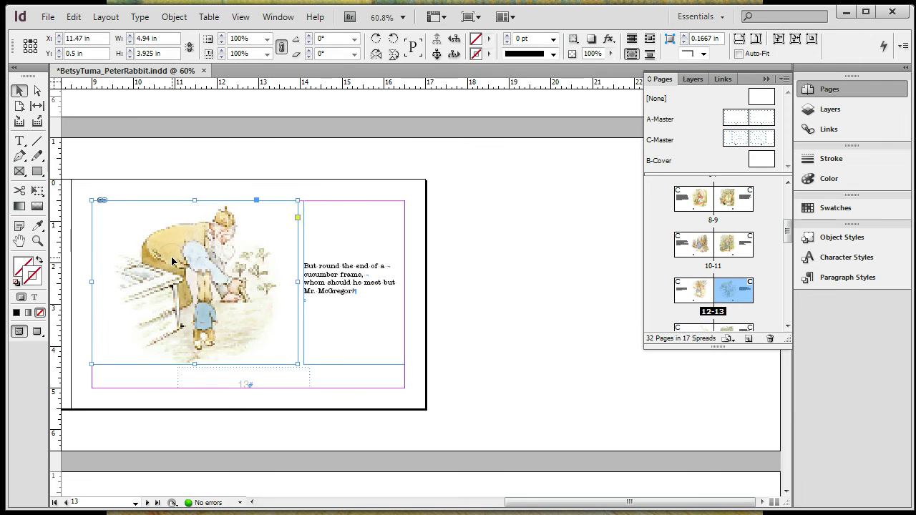
pyautogui.rightClick(226, 254)
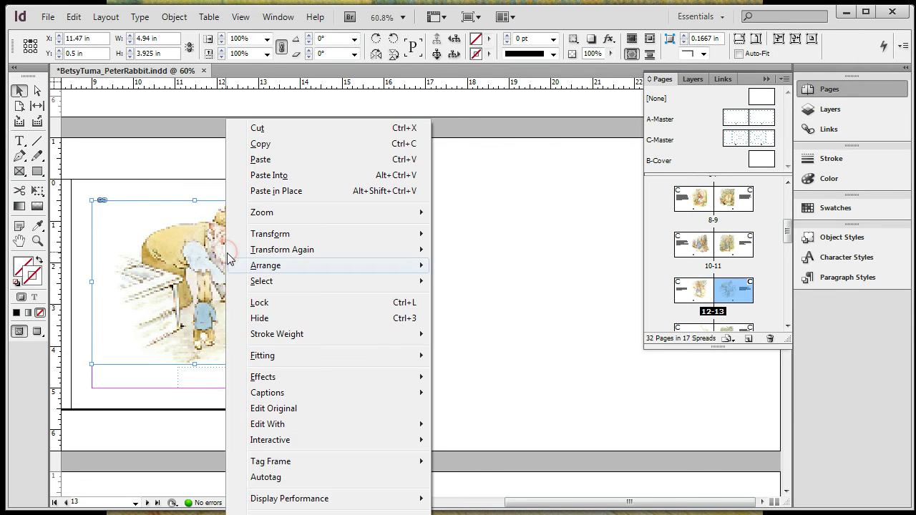
pyautogui.click(581, 302)
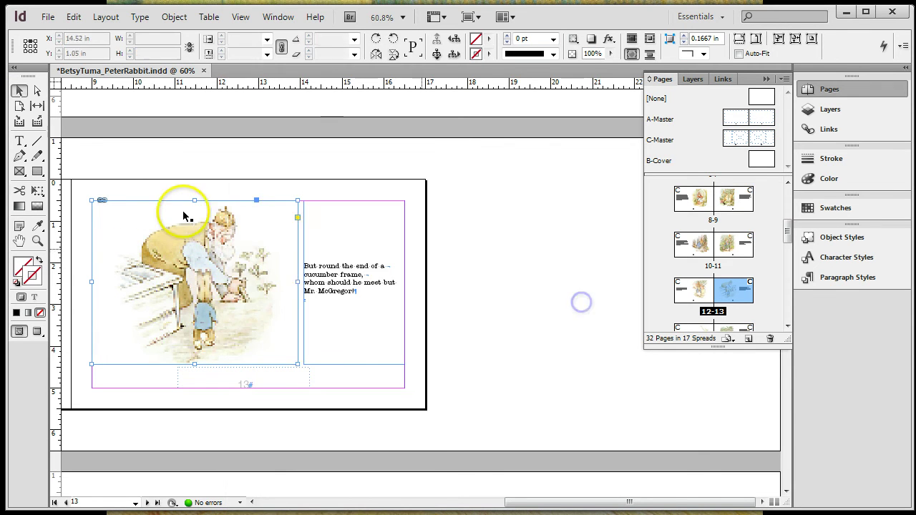
pyautogui.rightClick(200, 259)
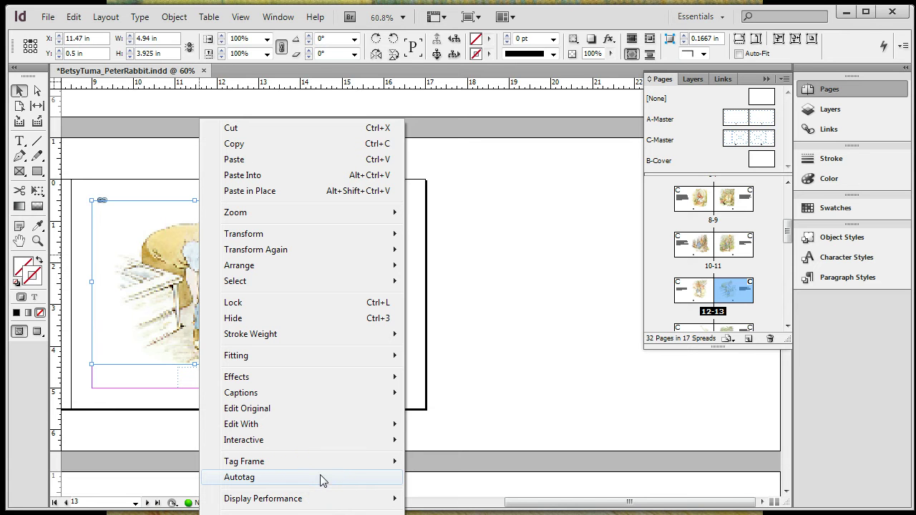
pyautogui.moveTo(315, 513)
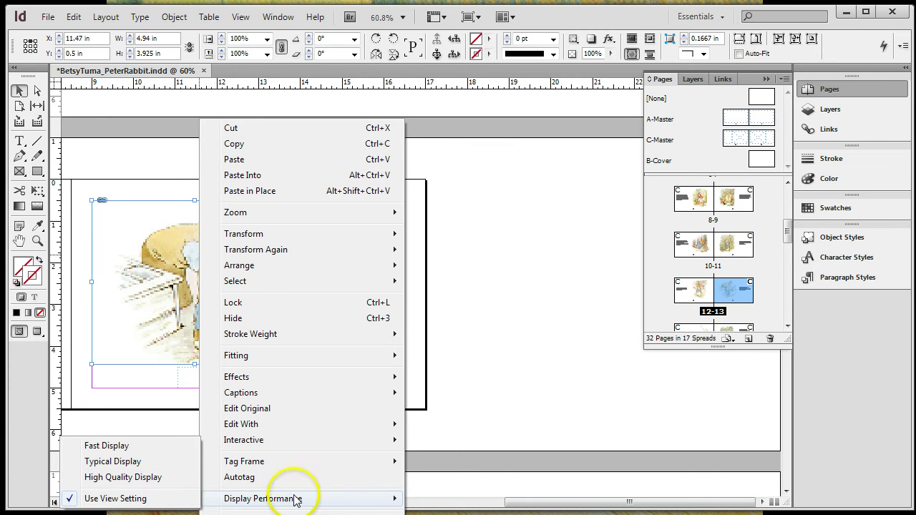
pyautogui.click(133, 477)
pyautogui.click(540, 359)
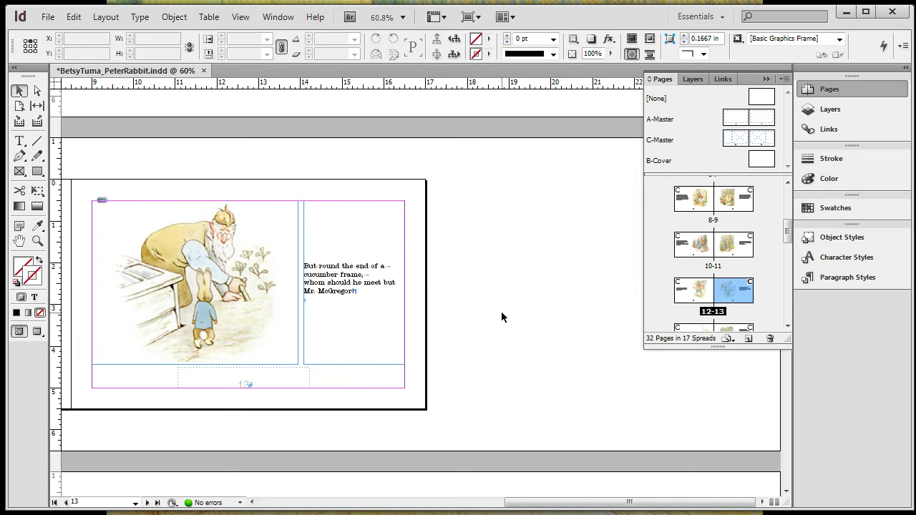
# - Set the display performance of the front cover image on page 1 to High Quality Display
pyautogui.click(320, 164)
pyautogui.moveTo(788, 231); pyautogui.dragTo(788, 191)
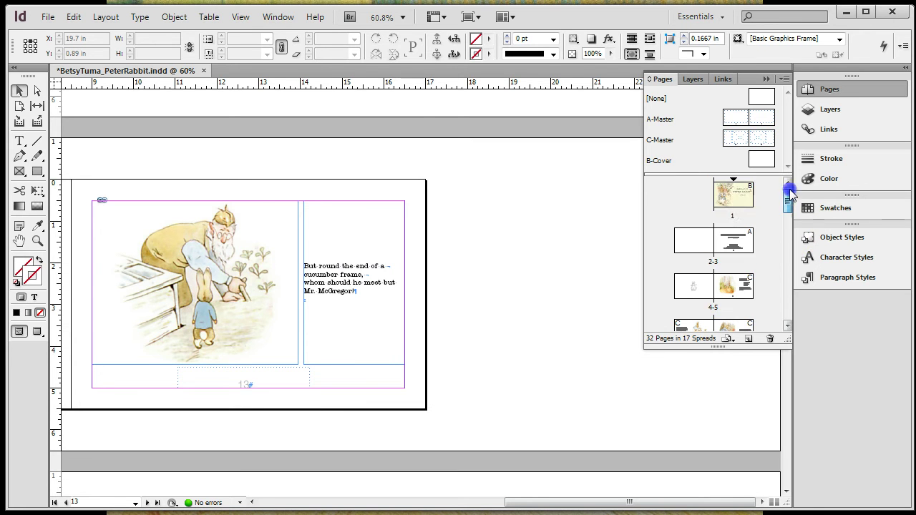
pyautogui.click(728, 192)
pyautogui.doubleClick(728, 197)
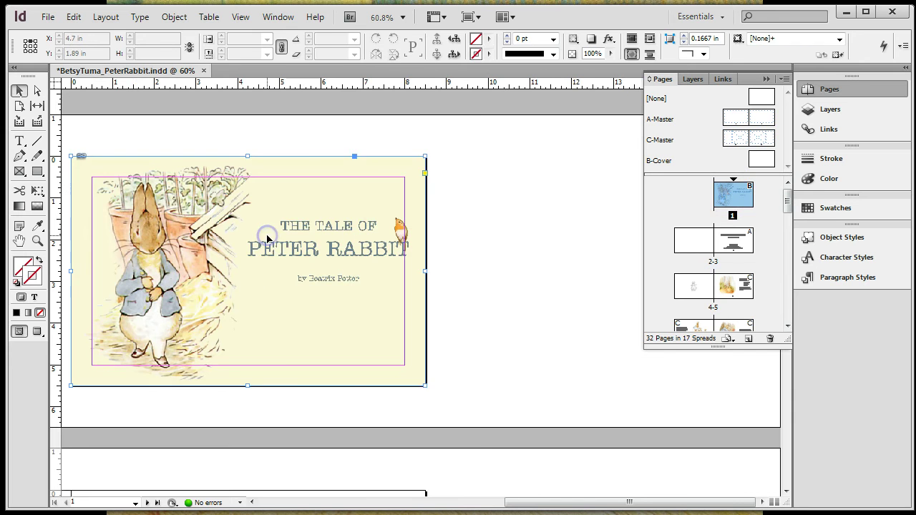
pyautogui.rightClick(269, 236)
pyautogui.moveTo(349, 503)
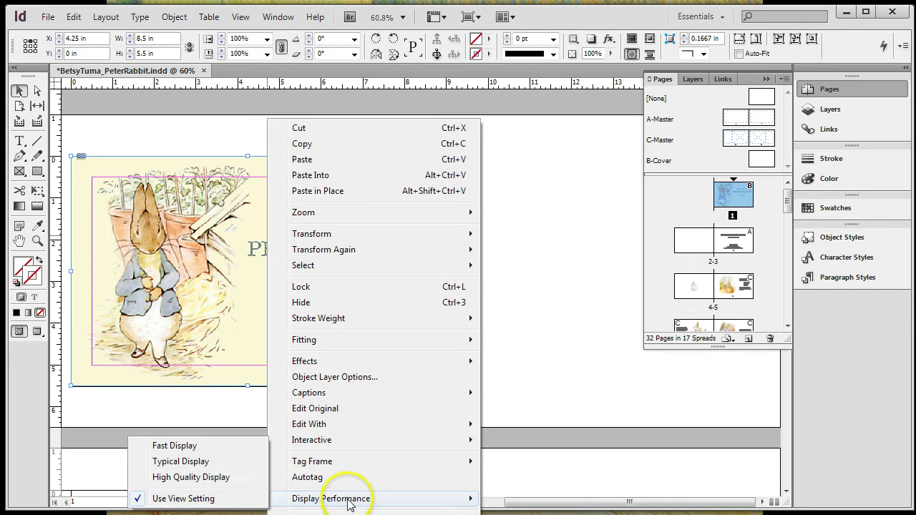
pyautogui.click(215, 475)
pyautogui.click(510, 297)
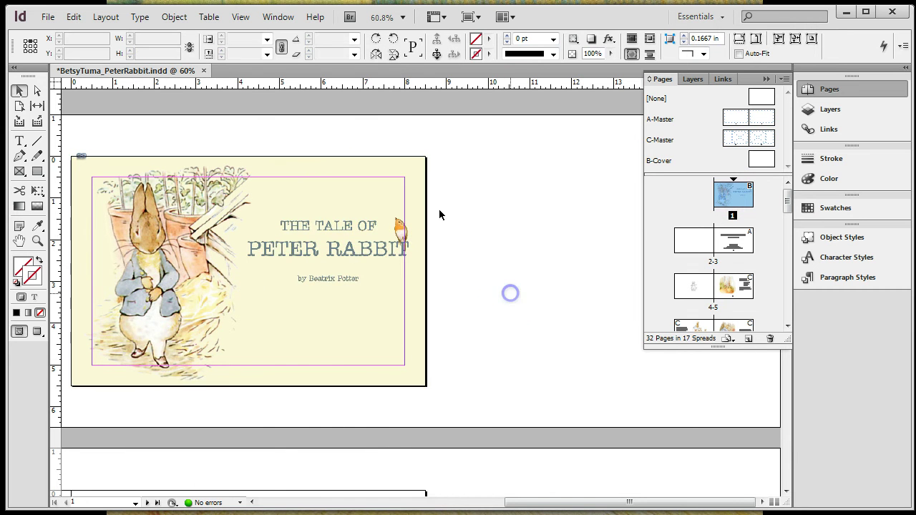
# - Review the back cover on page 32, the story's ending on page 30 and the front cover
pyautogui.moveTo(792, 204); pyautogui.dragTo(785, 302)
pyautogui.click(700, 314)
pyautogui.doubleClick(699, 313)
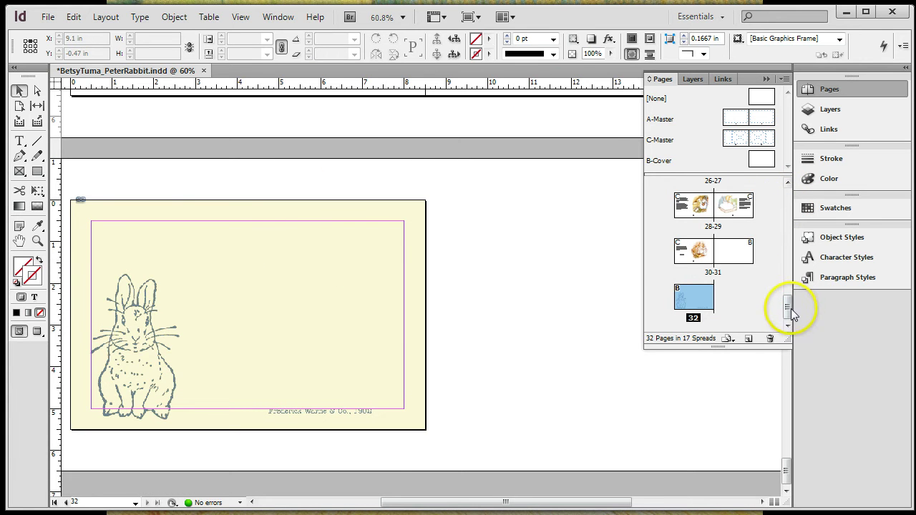
pyautogui.moveTo(790, 311); pyautogui.dragTo(797, 300)
pyautogui.doubleClick(692, 306)
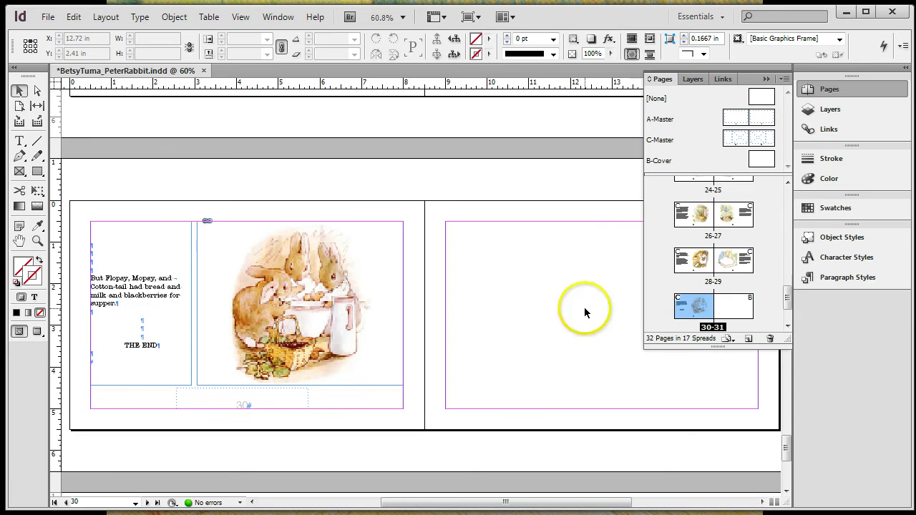
pyautogui.moveTo(788, 297); pyautogui.dragTo(793, 183)
pyautogui.doubleClick(728, 204)
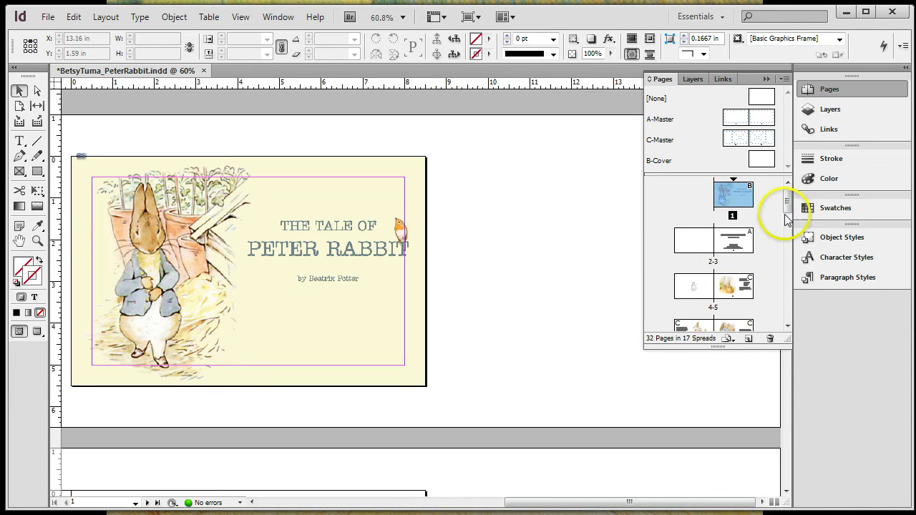
# - Inspect page 5 up close and set its view magnification to 100%
pyautogui.doubleClick(730, 286)
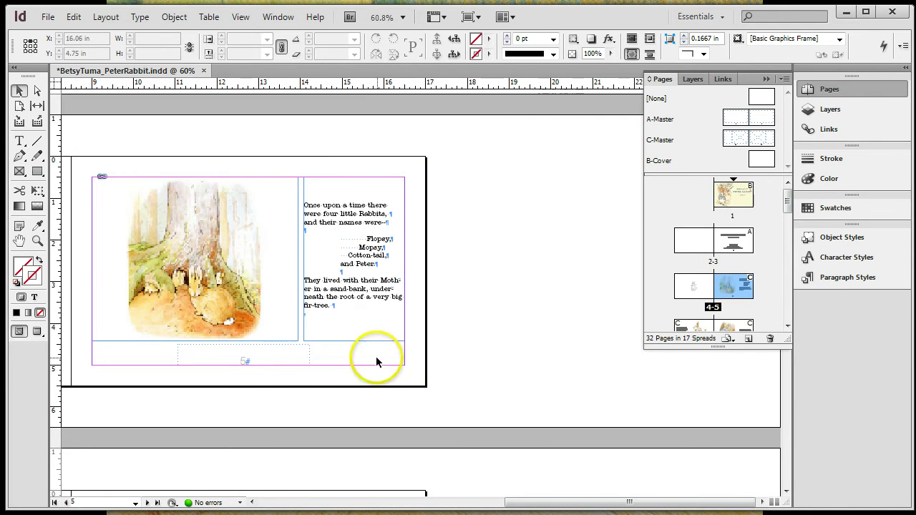
pyautogui.click(38, 241)
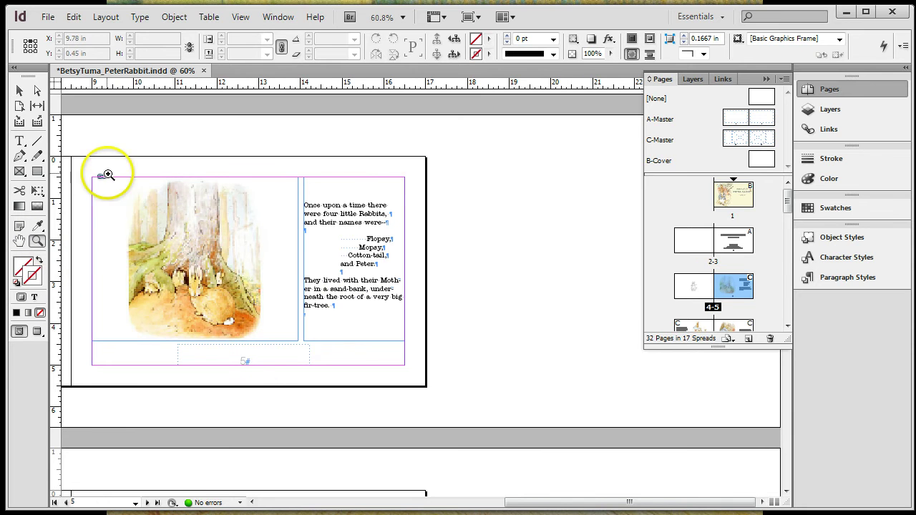
pyautogui.moveTo(93, 170); pyautogui.dragTo(411, 372)
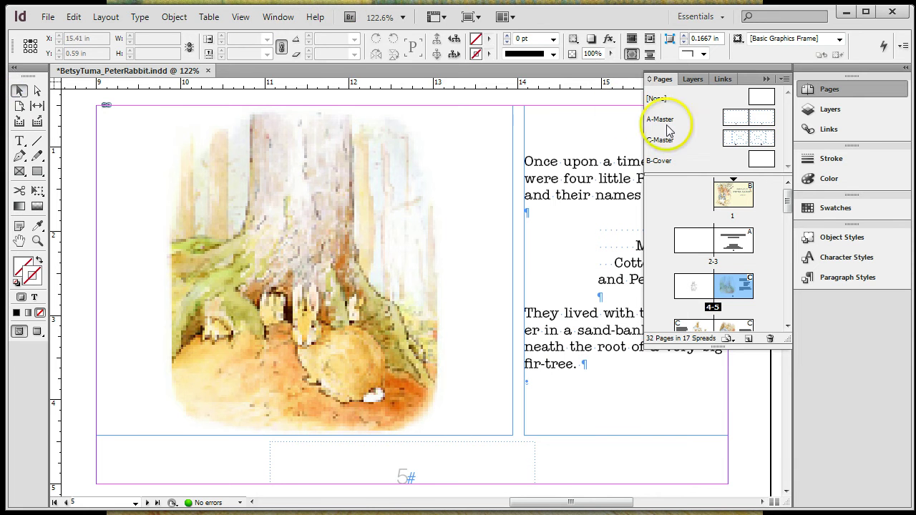
pyautogui.click(403, 16)
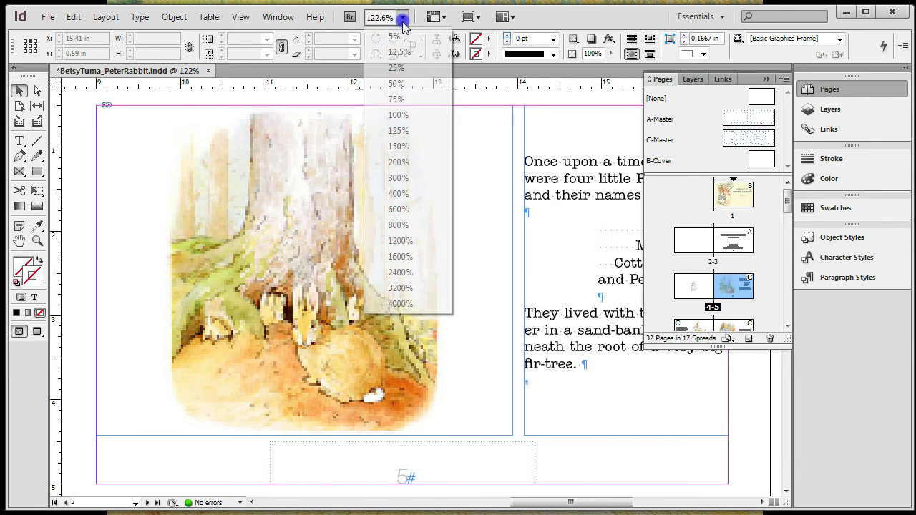
pyautogui.click(398, 115)
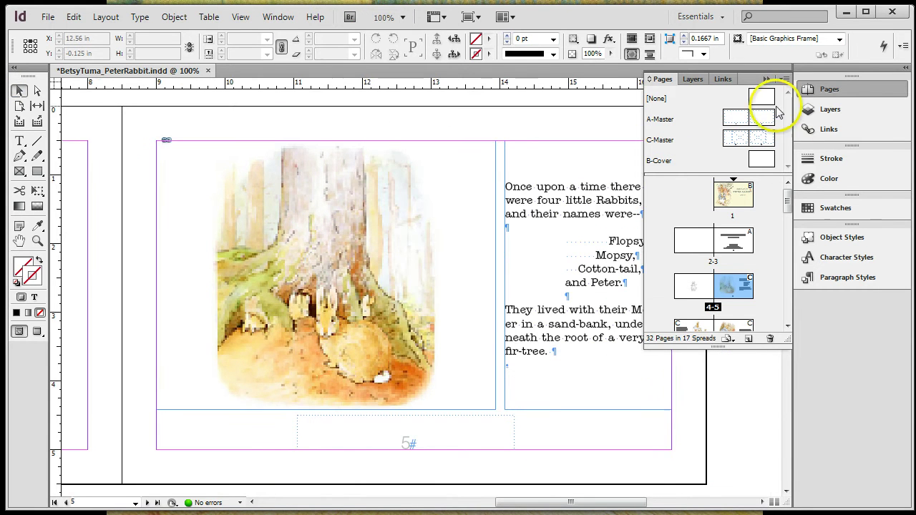
# - Set the page numbering style of the section containing pages 1 to 4 to lowercase Roman numerals (i, ii, iii, iv...)
pyautogui.moveTo(788, 199); pyautogui.dragTo(737, 191)
pyautogui.click(734, 195)
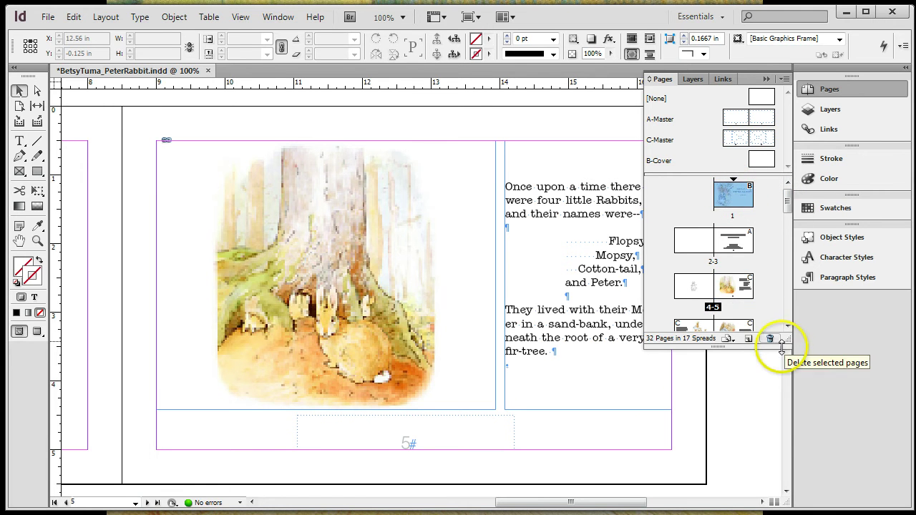
pyautogui.moveTo(785, 342); pyautogui.dragTo(786, 430)
pyautogui.click(732, 194)
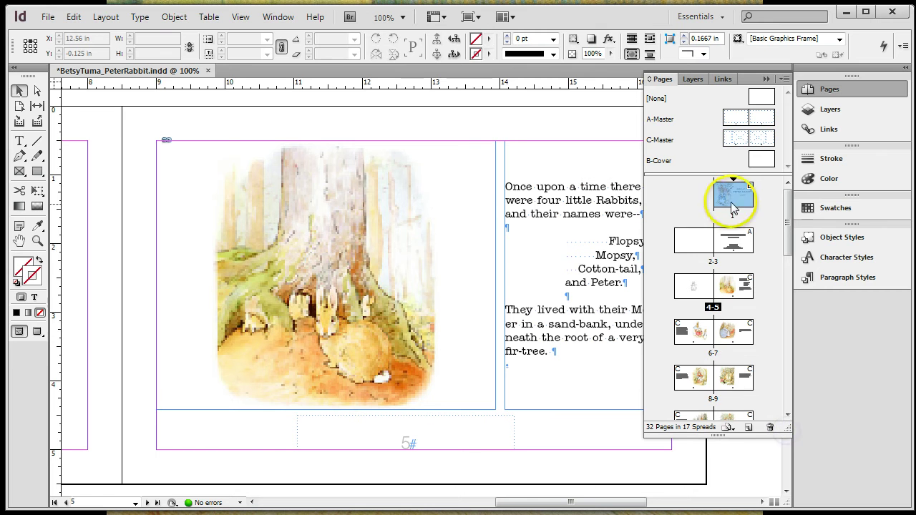
pyautogui.click(707, 240)
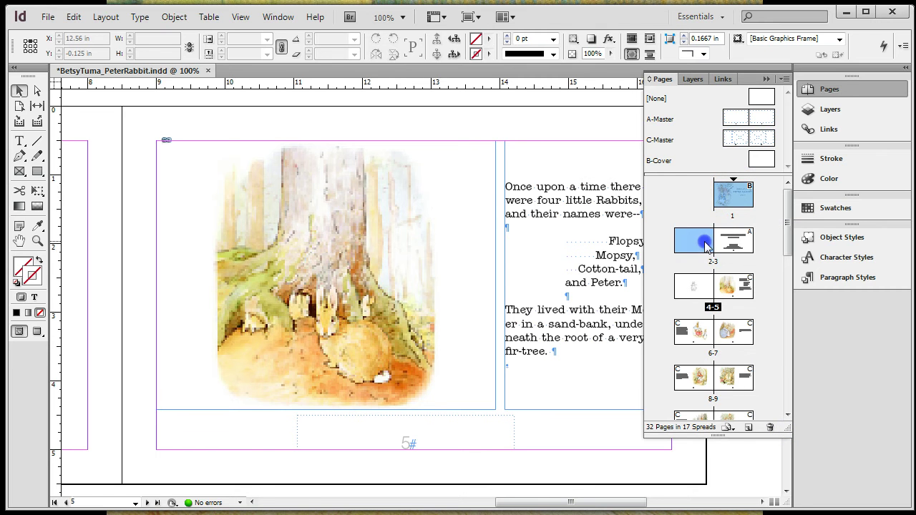
pyautogui.keyDown('shift'); pyautogui.click(691, 290); pyautogui.keyUp('shift')
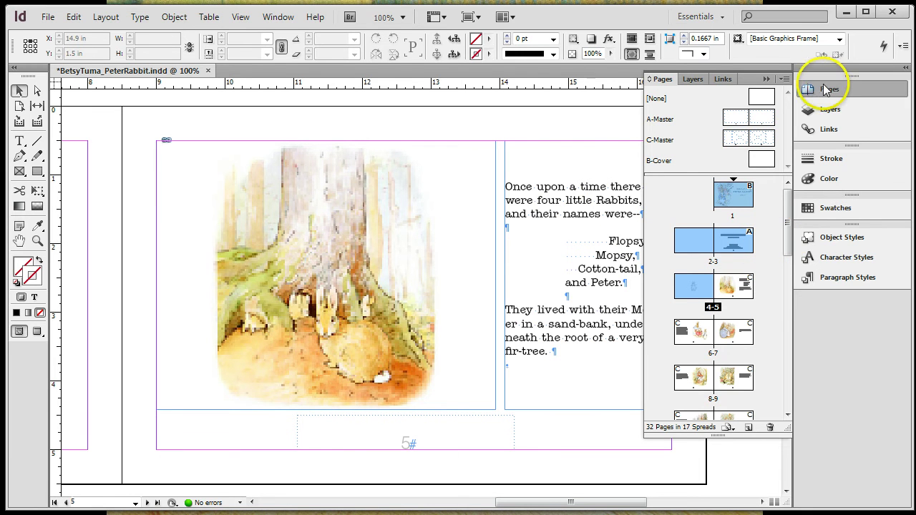
pyautogui.click(106, 17)
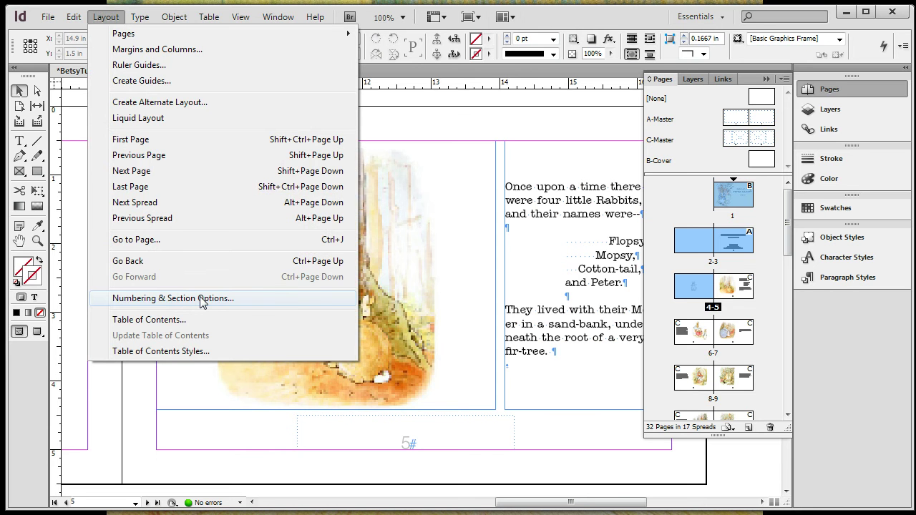
pyautogui.click(201, 300)
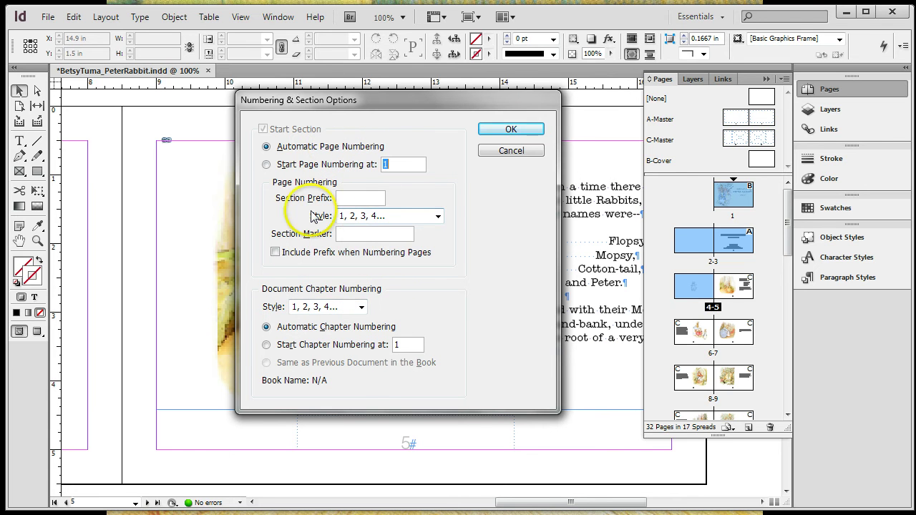
pyautogui.click(437, 218)
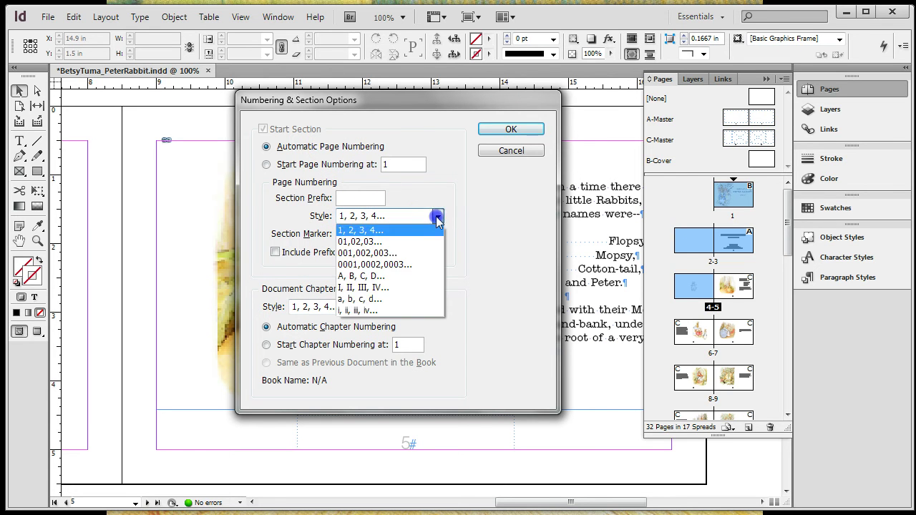
pyautogui.click(345, 310)
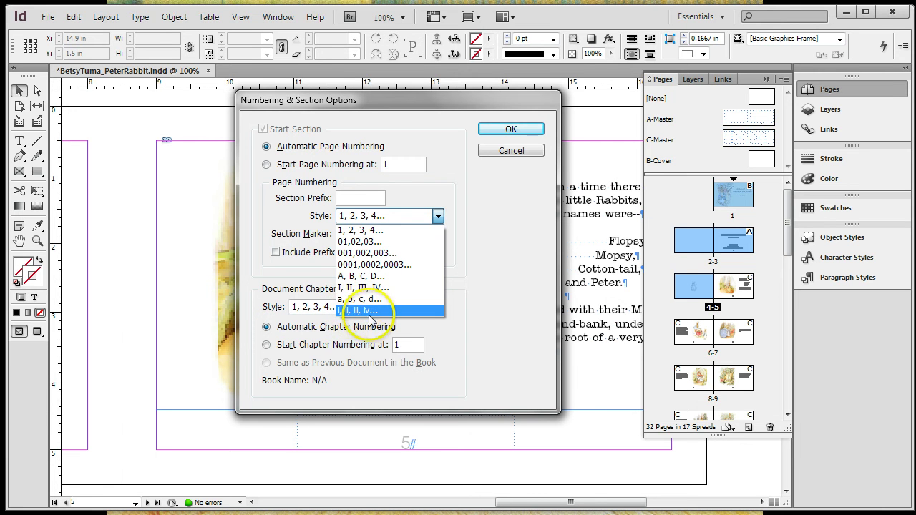
pyautogui.click(374, 313)
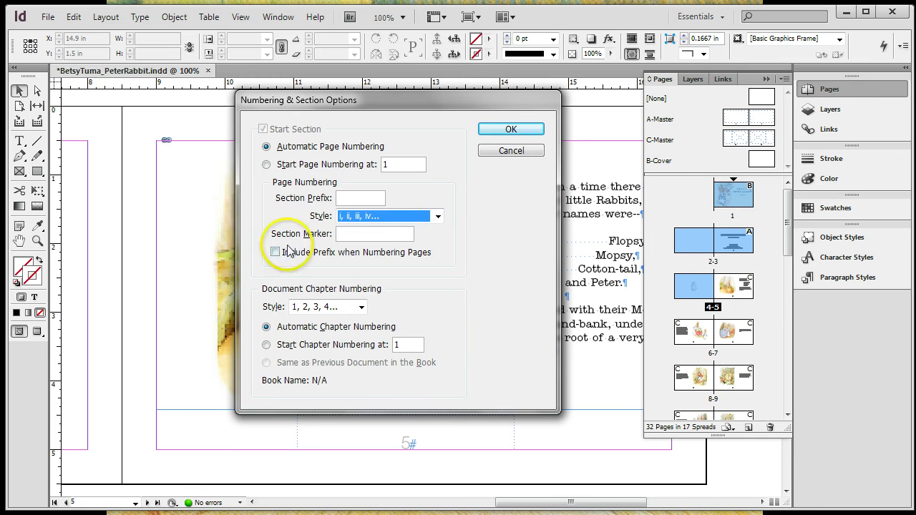
pyautogui.click(519, 127)
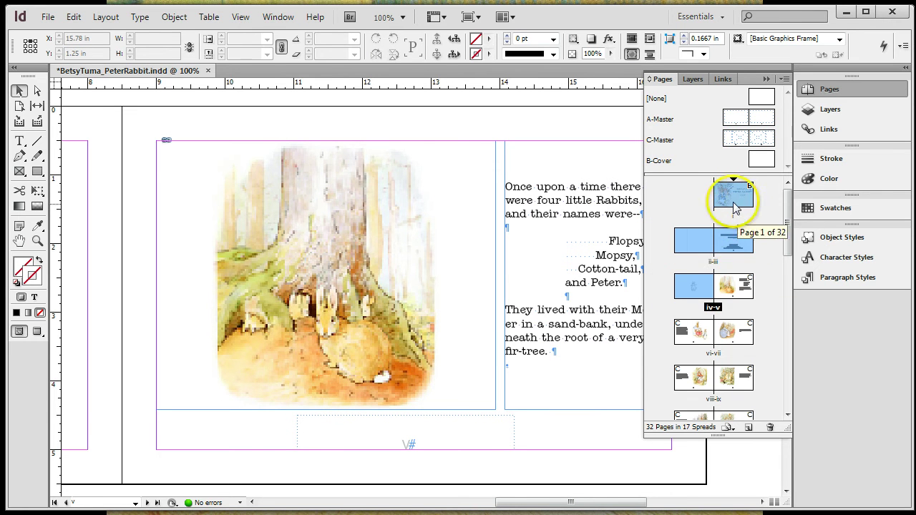
# - Delete the page number frame from the right-hand page of A-Master and check title page iii
pyautogui.click(696, 302)
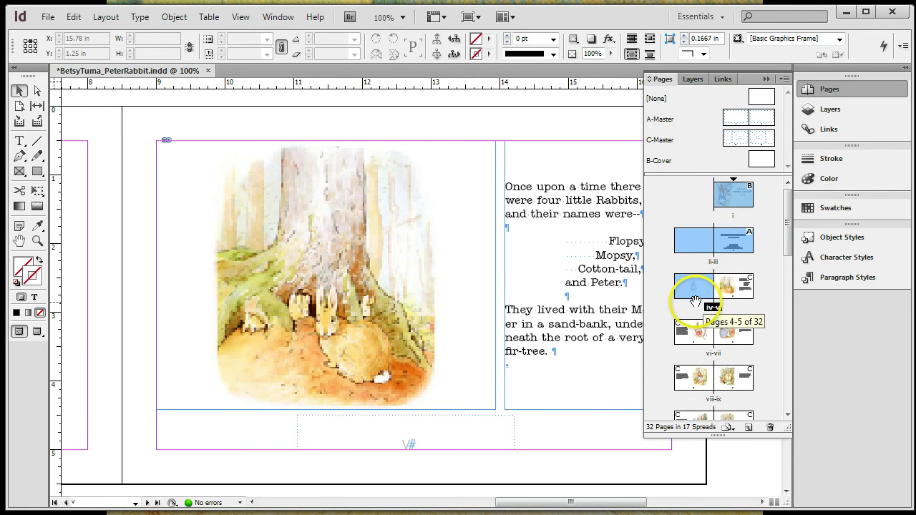
pyautogui.click(739, 249)
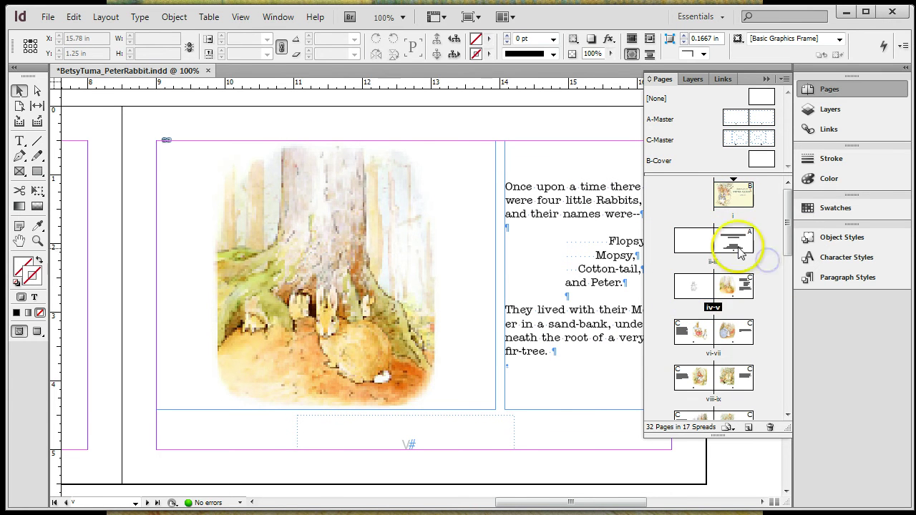
pyautogui.doubleClick(739, 249)
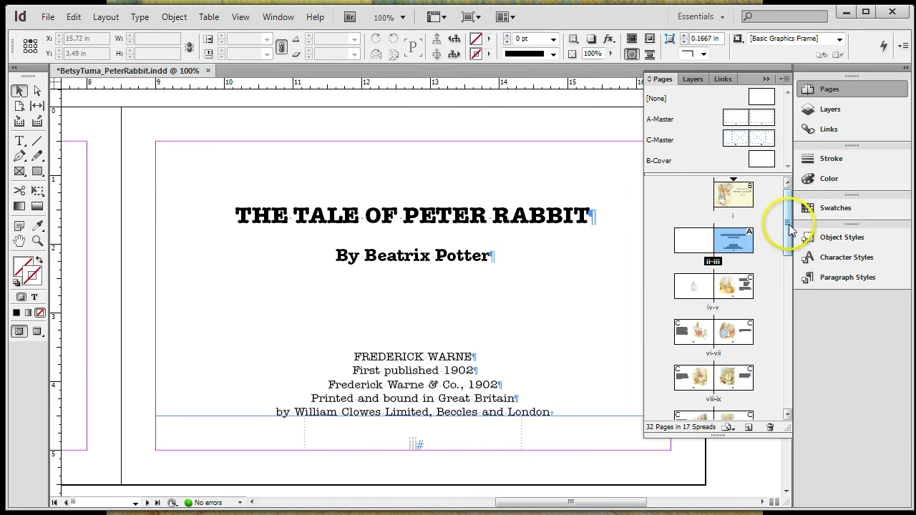
pyautogui.moveTo(789, 227); pyautogui.dragTo(787, 194)
pyautogui.doubleClick(761, 117)
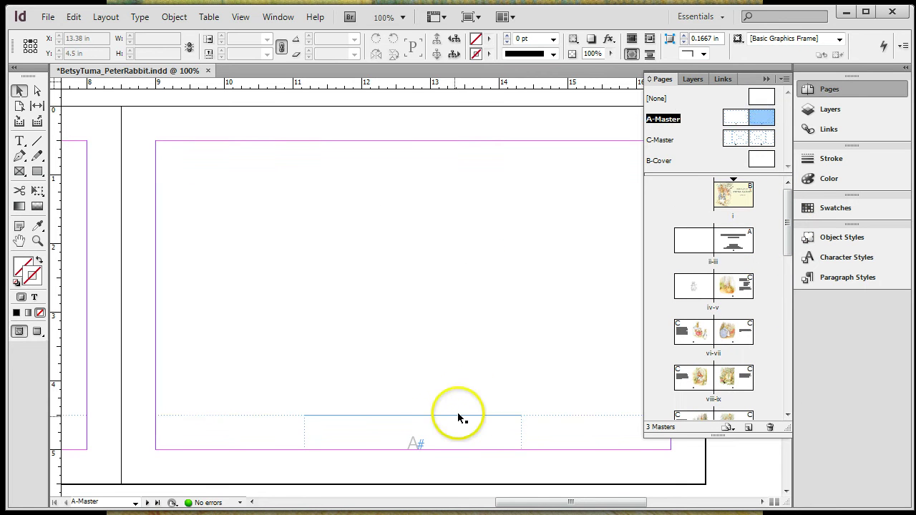
pyautogui.click(420, 432)
pyautogui.press('Delete')
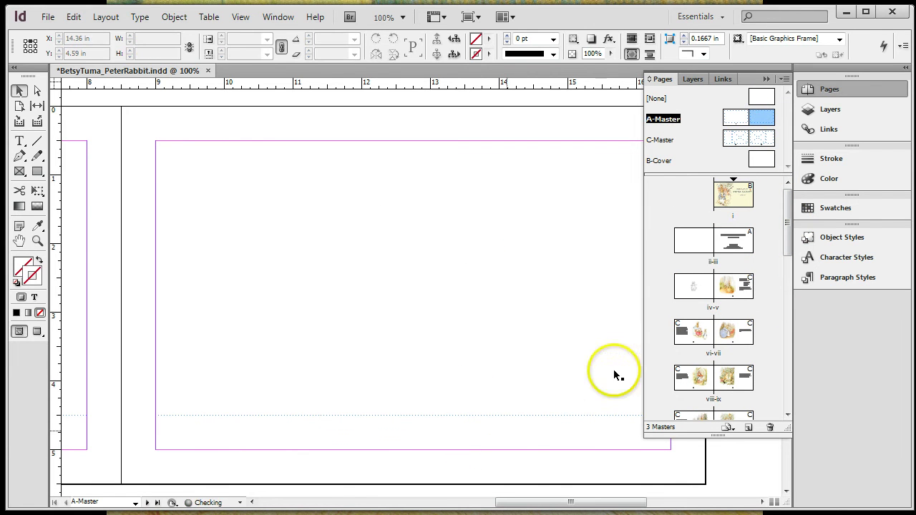
pyautogui.doubleClick(731, 244)
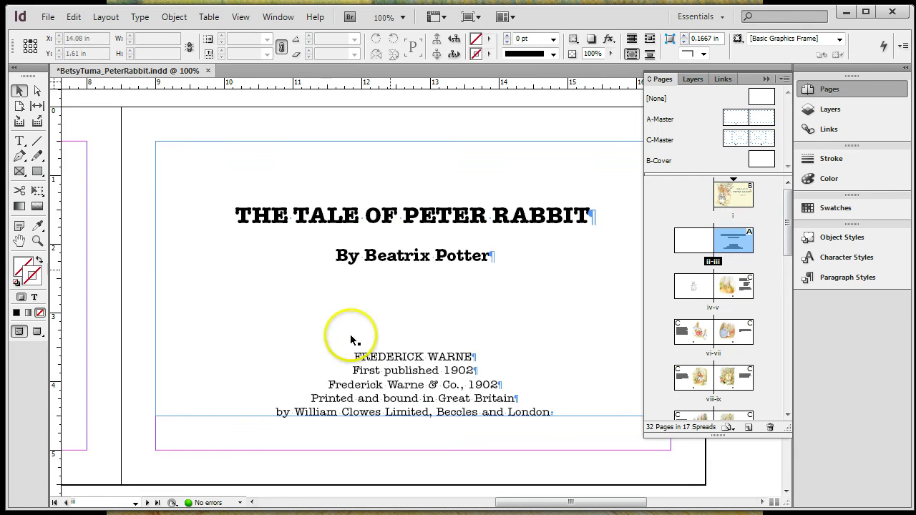
# - Check the page numbers on story pages v, vii and ix
pyautogui.doubleClick(737, 286)
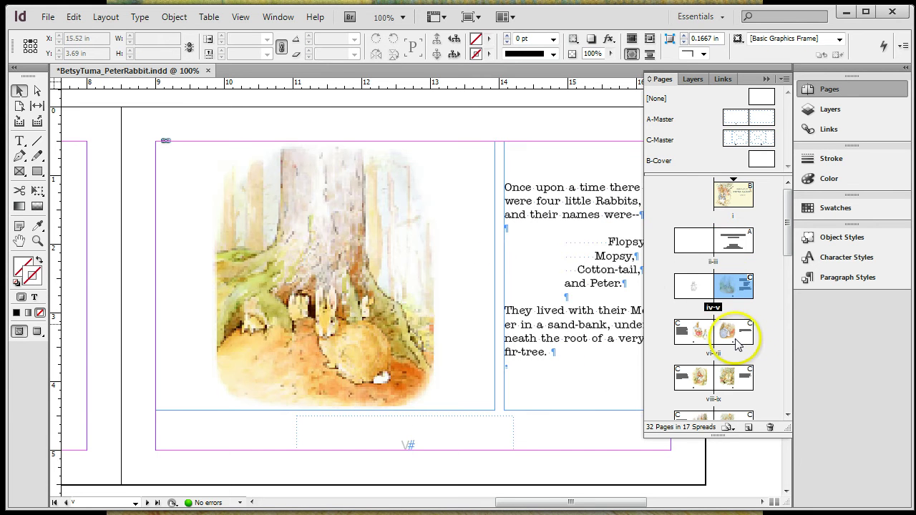
pyautogui.doubleClick(737, 344)
pyautogui.doubleClick(731, 379)
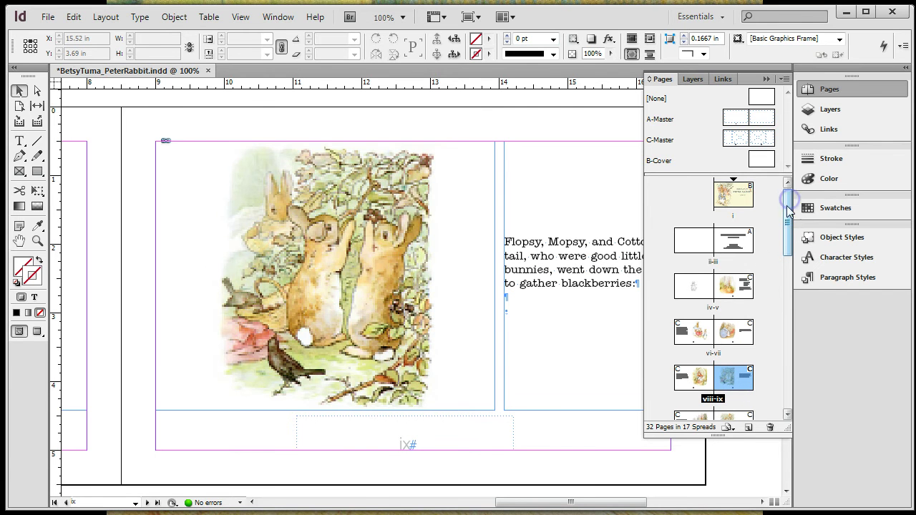
# - Start a new section on page v with page numbering starting at 1 in the 1, 2, 3, 4... style
pyautogui.click(732, 288)
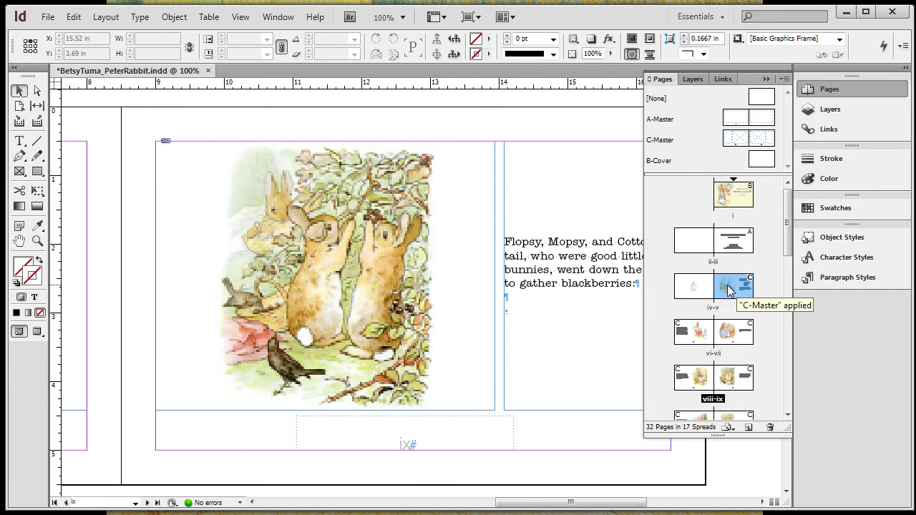
pyautogui.doubleClick(728, 289)
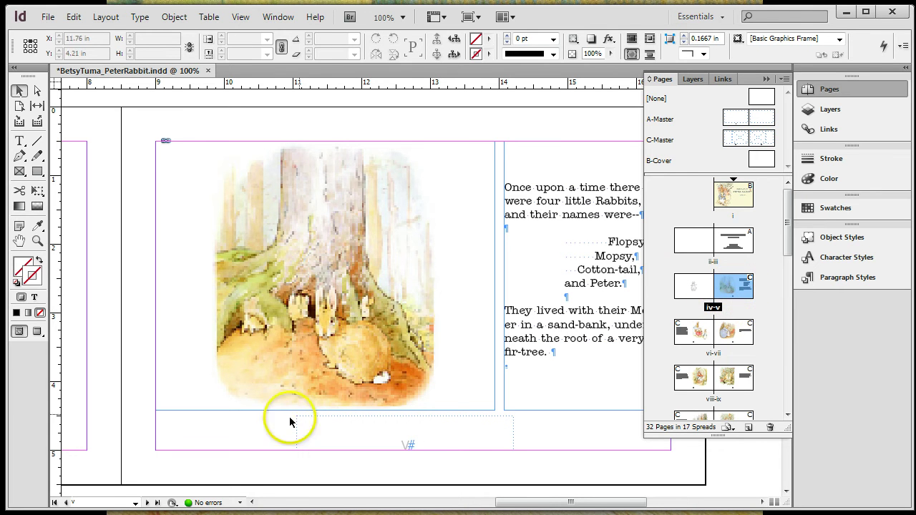
pyautogui.click(135, 502)
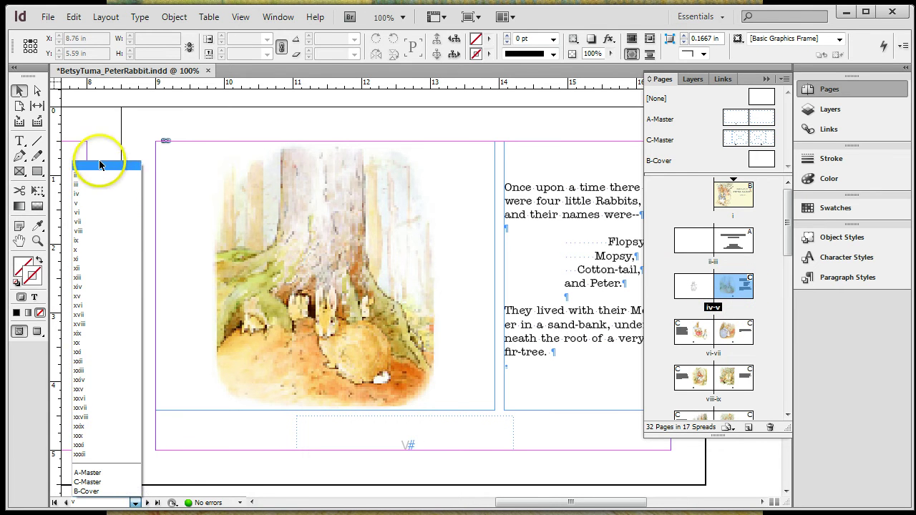
pyautogui.click(78, 205)
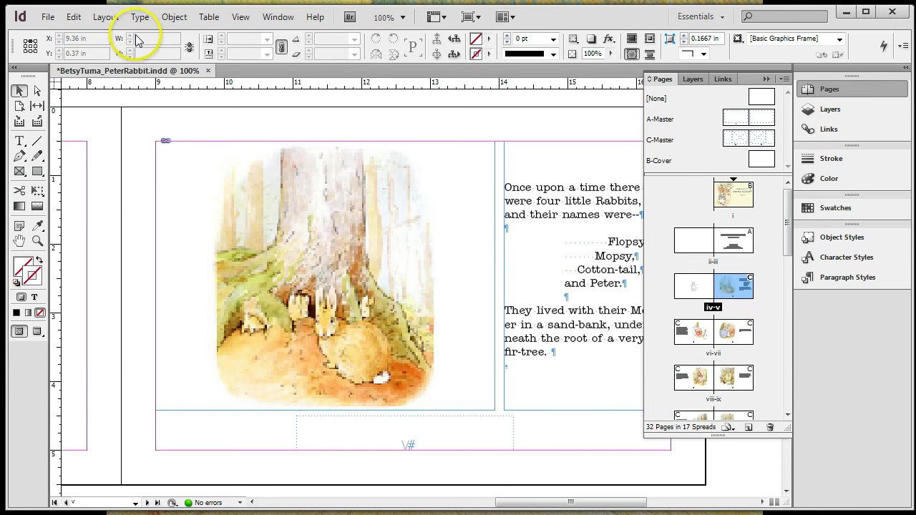
pyautogui.click(111, 17)
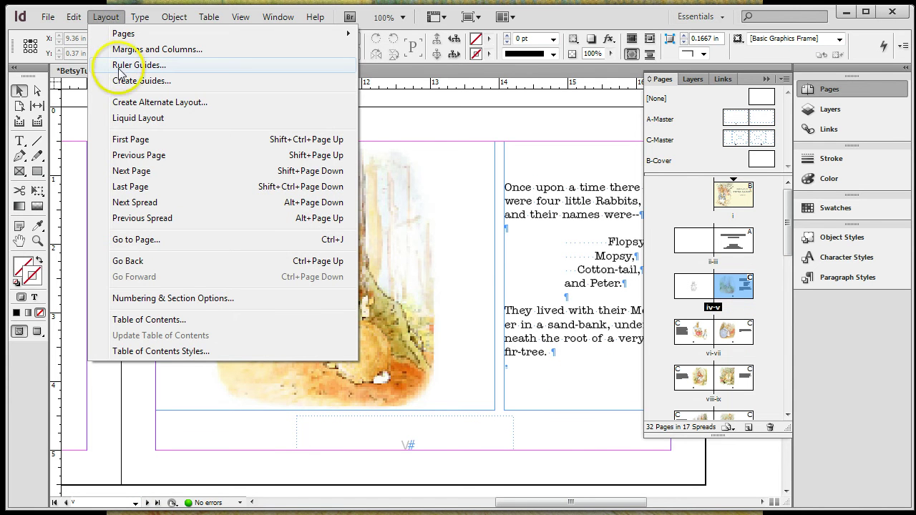
pyautogui.click(211, 303)
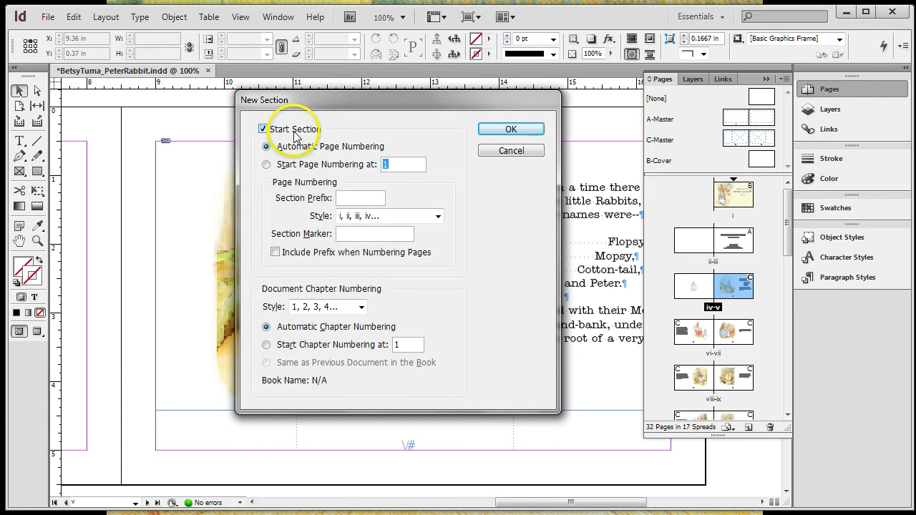
pyautogui.click(267, 165)
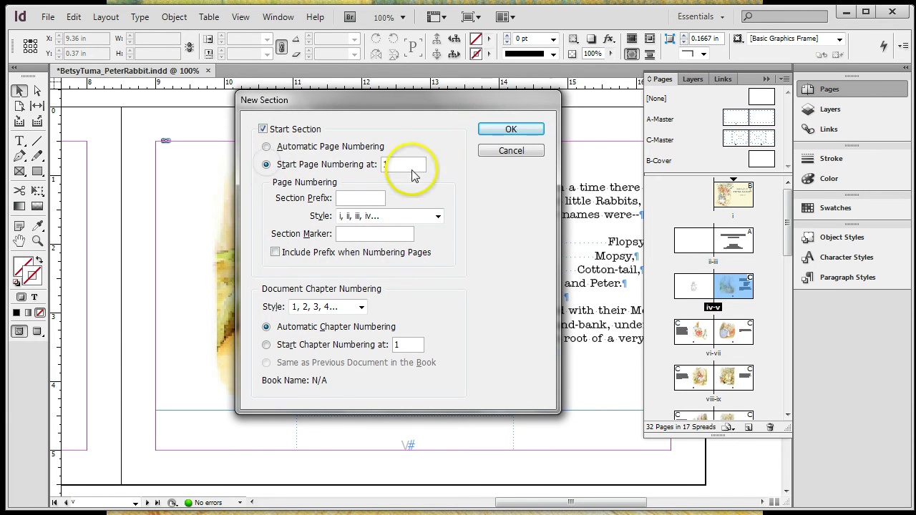
pyautogui.click(435, 217)
pyautogui.click(388, 232)
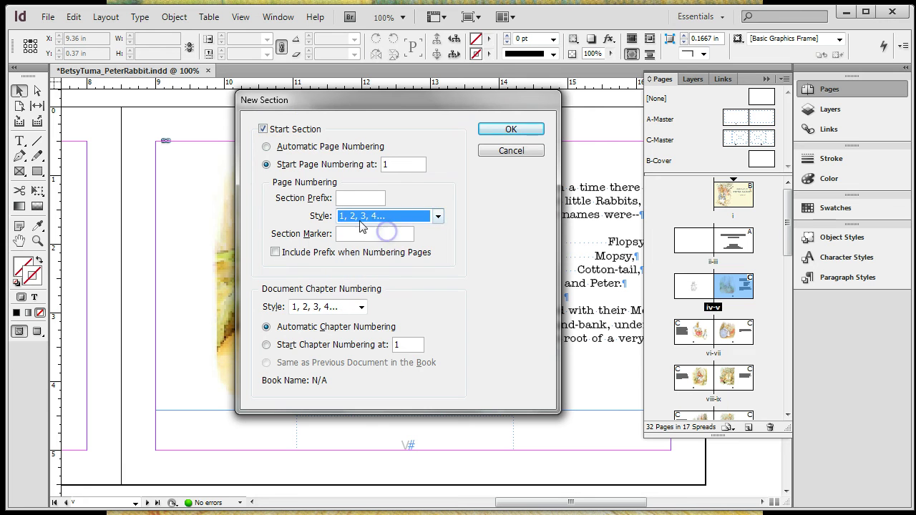
pyautogui.click(511, 130)
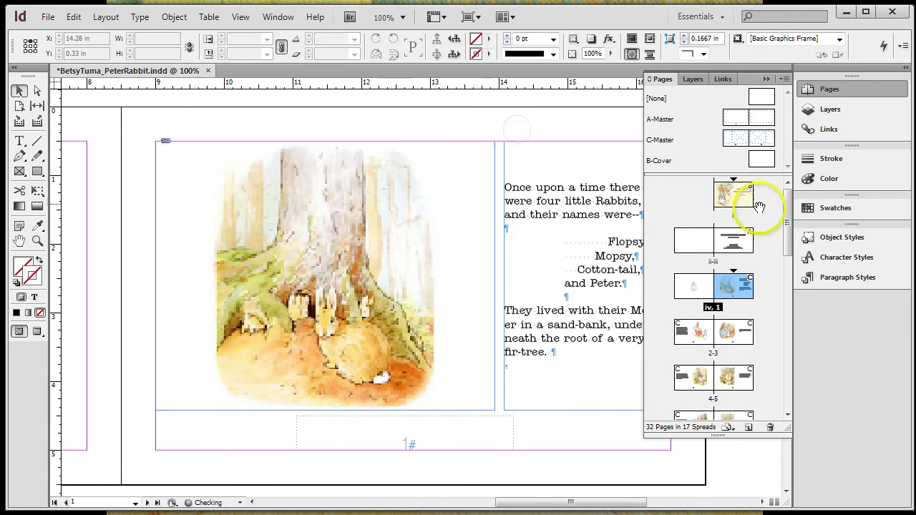
# - Check the number on the story's second page and look through the page numbers of the new section
pyautogui.doubleClick(693, 334)
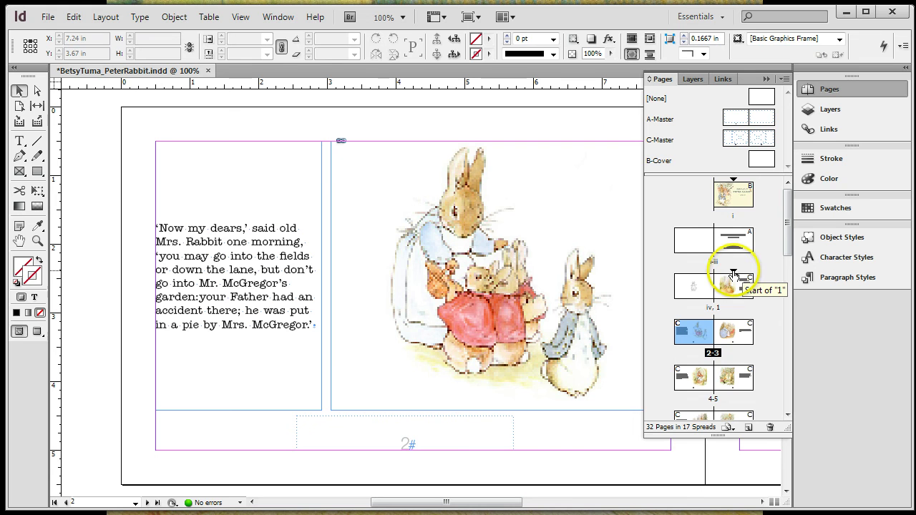
pyautogui.moveTo(734, 274)
pyautogui.mouseDown()
pyautogui.moveTo(730, 355)
pyautogui.moveTo(739, 354)
pyautogui.moveTo(733, 274)
pyautogui.mouseUp()
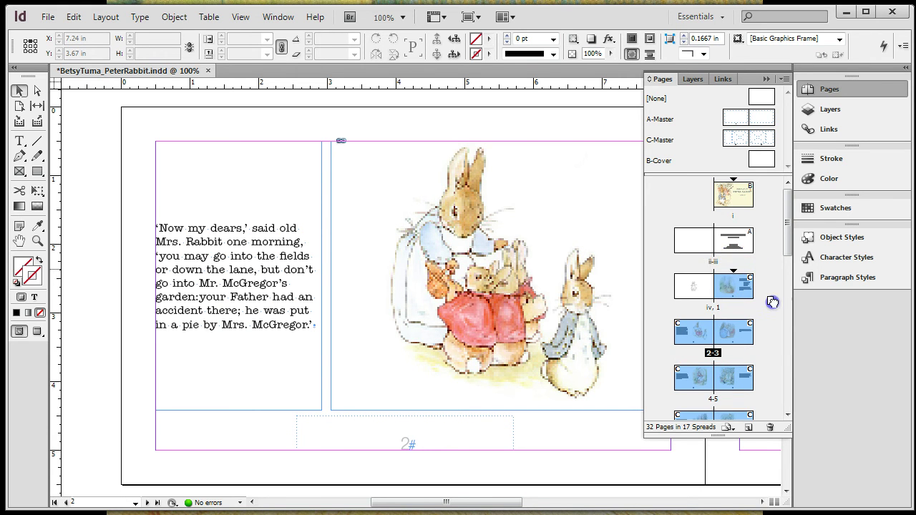
pyautogui.click(730, 322)
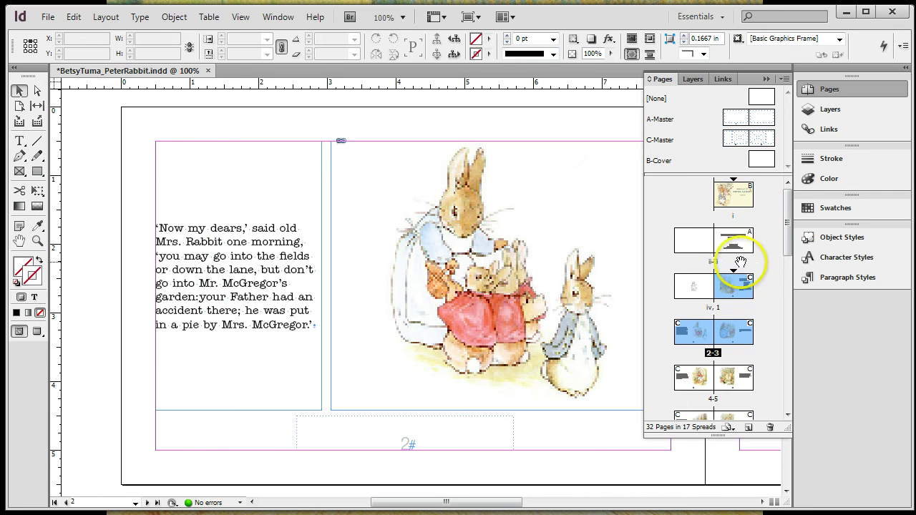
pyautogui.scroll(-10, 708, 405)
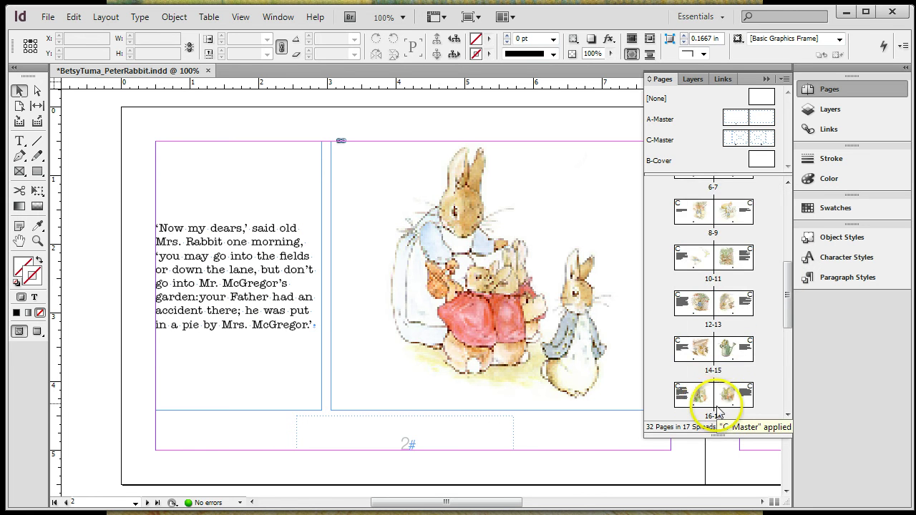
pyautogui.scroll(10, 718, 405)
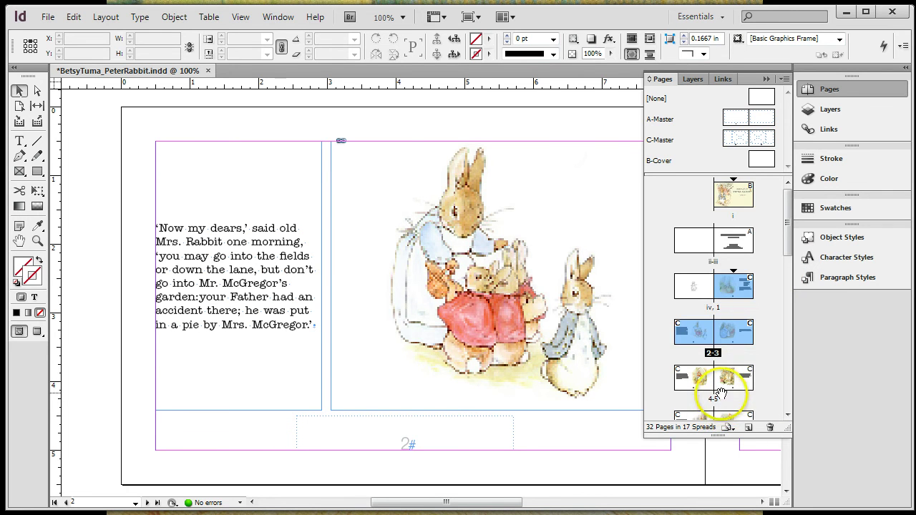
# - Review the numbering options of the story section without changing them, and view front matter pages iii and iv
pyautogui.doubleClick(735, 272)
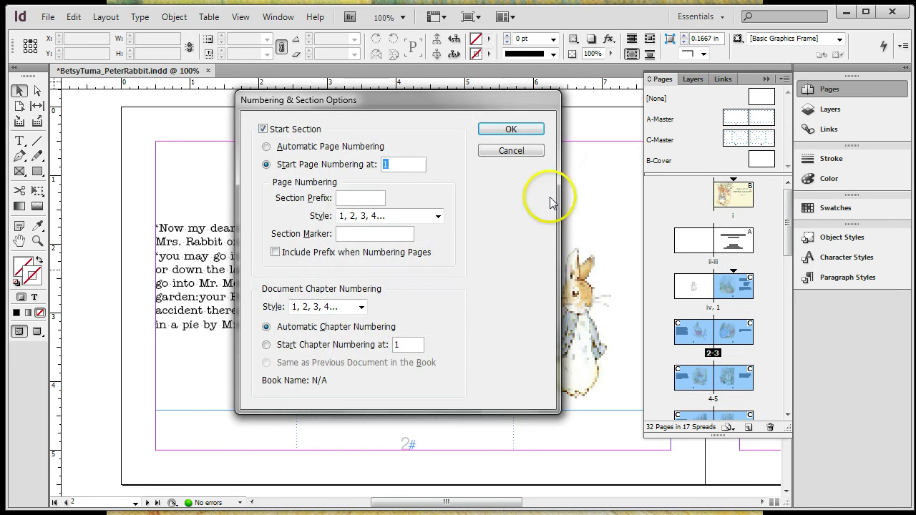
pyautogui.click(508, 151)
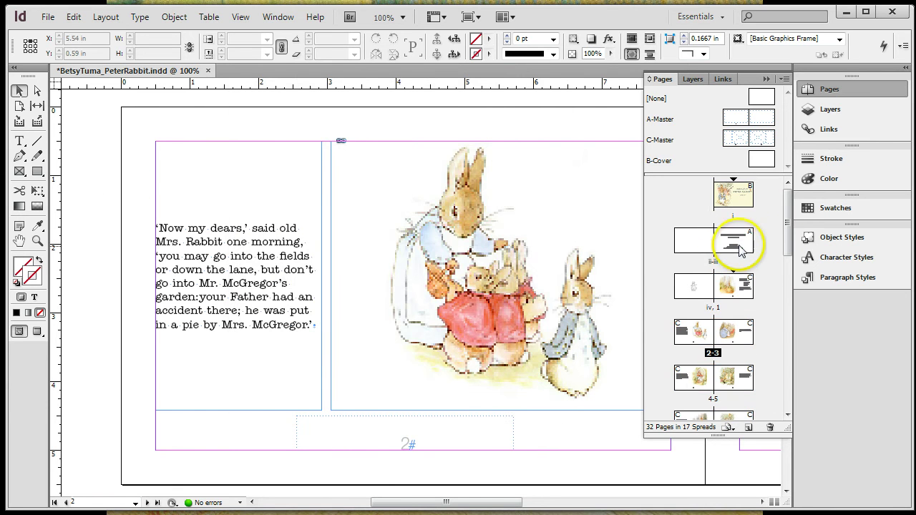
pyautogui.doubleClick(740, 245)
pyautogui.doubleClick(689, 288)
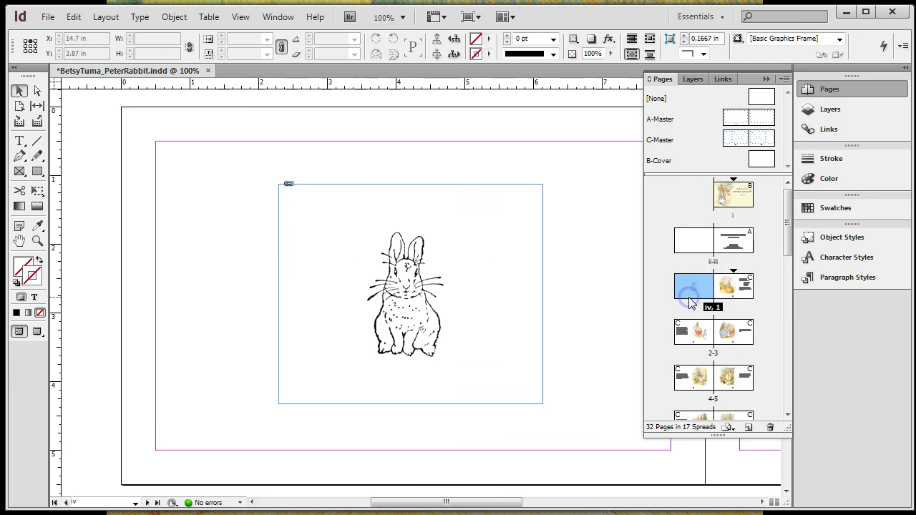
# - Check the page numbering on the cover and on story pages 1, 3, 4 and 5, and return to the cover
pyautogui.click(738, 201)
pyautogui.doubleClick(738, 201)
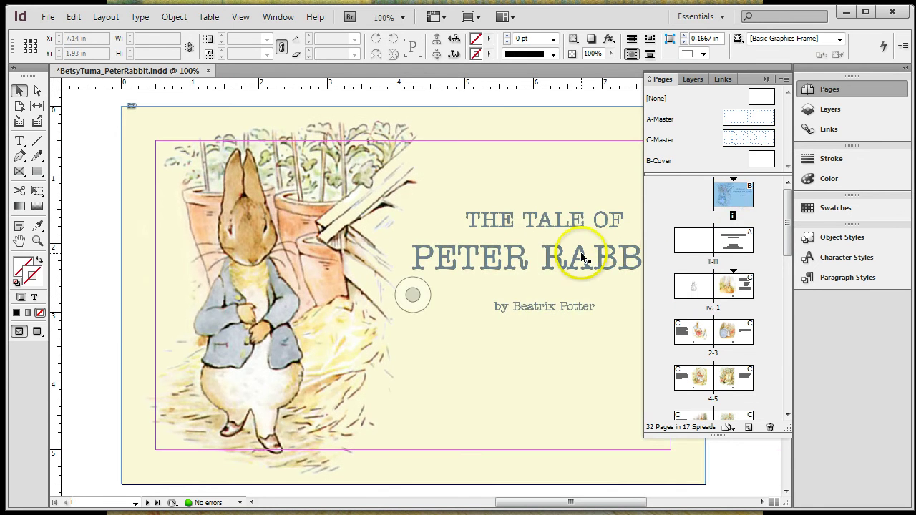
pyautogui.doubleClick(734, 290)
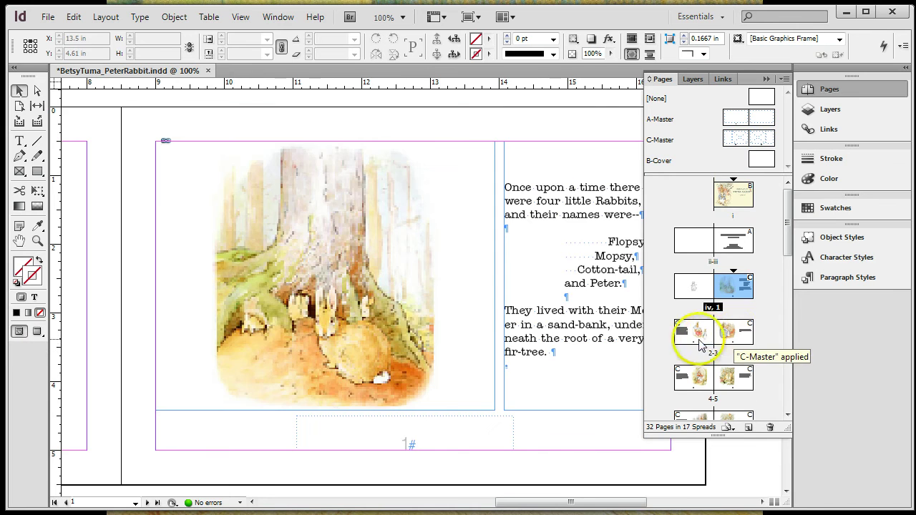
pyautogui.doubleClick(743, 336)
pyautogui.doubleClick(743, 337)
pyautogui.doubleClick(690, 381)
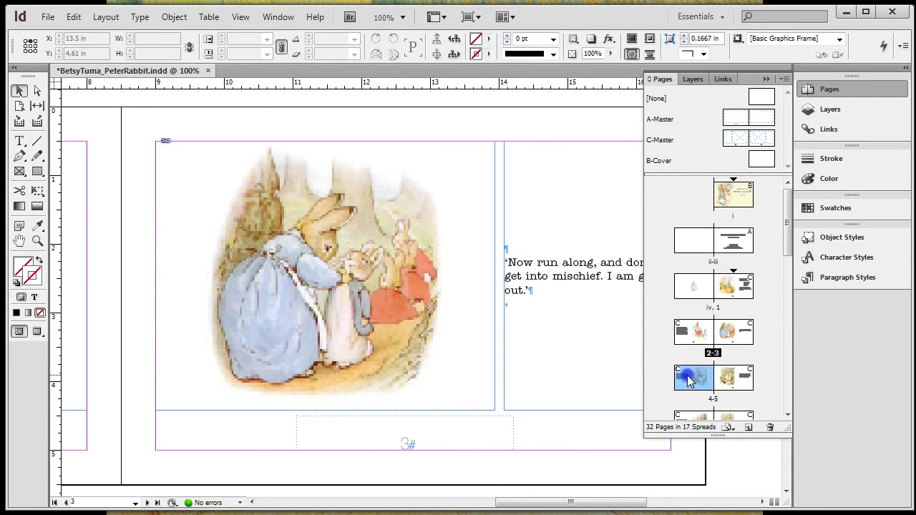
pyautogui.doubleClick(739, 384)
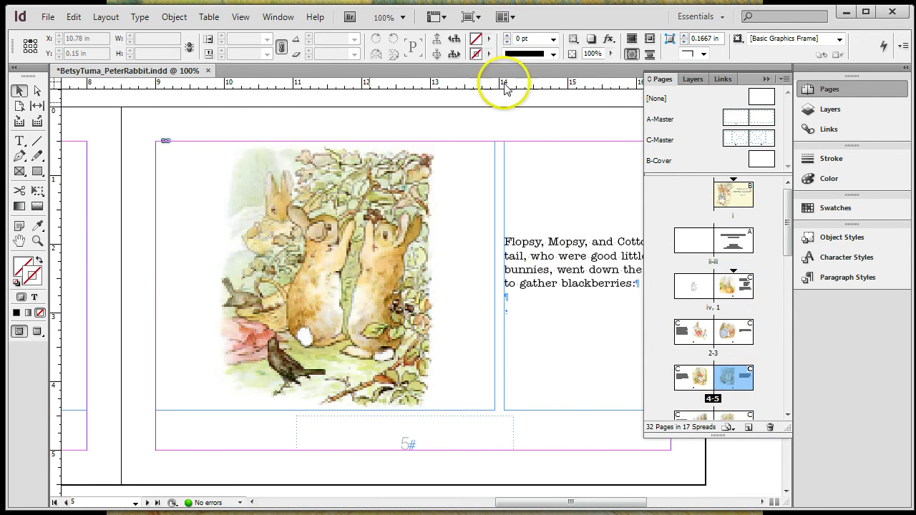
pyautogui.click(852, 88)
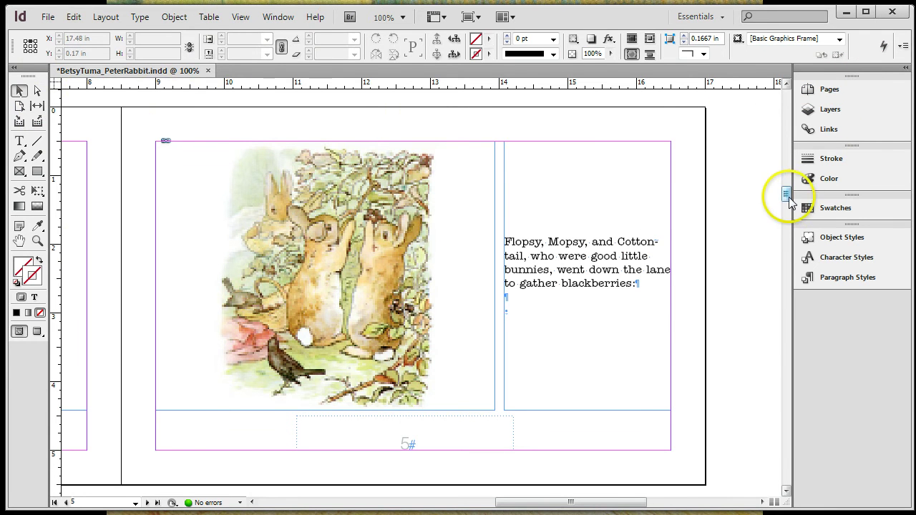
pyautogui.moveTo(787, 194); pyautogui.dragTo(787, 107)
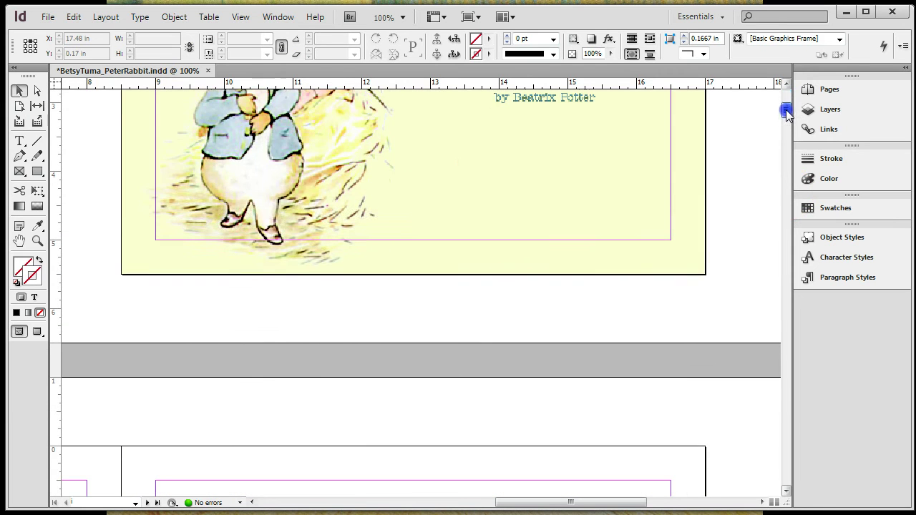
# - View the defined Adobe PDF presets and close the list without changing any
pyautogui.click(47, 17)
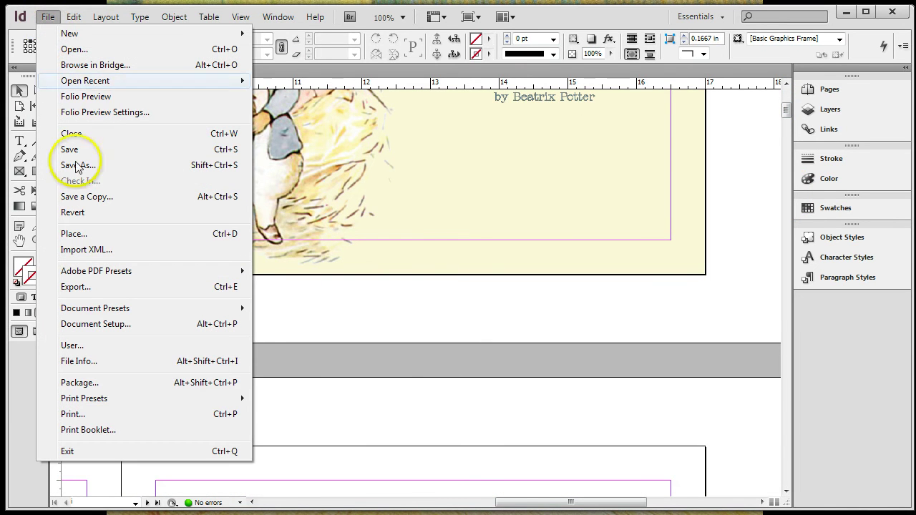
pyautogui.moveTo(95, 270)
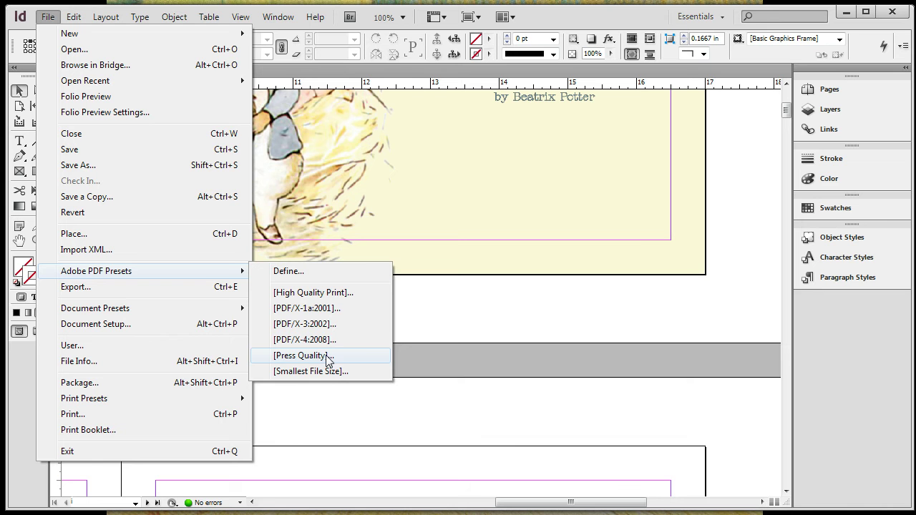
pyautogui.click(295, 274)
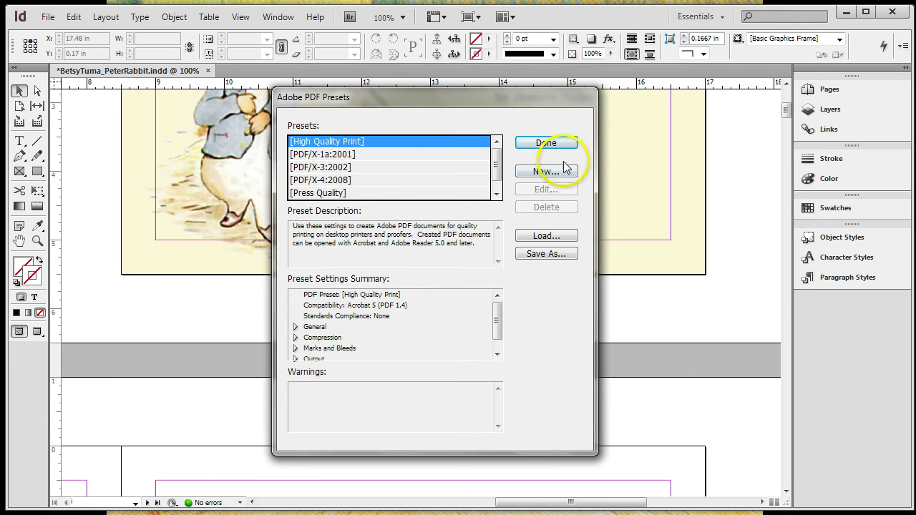
pyautogui.click(546, 143)
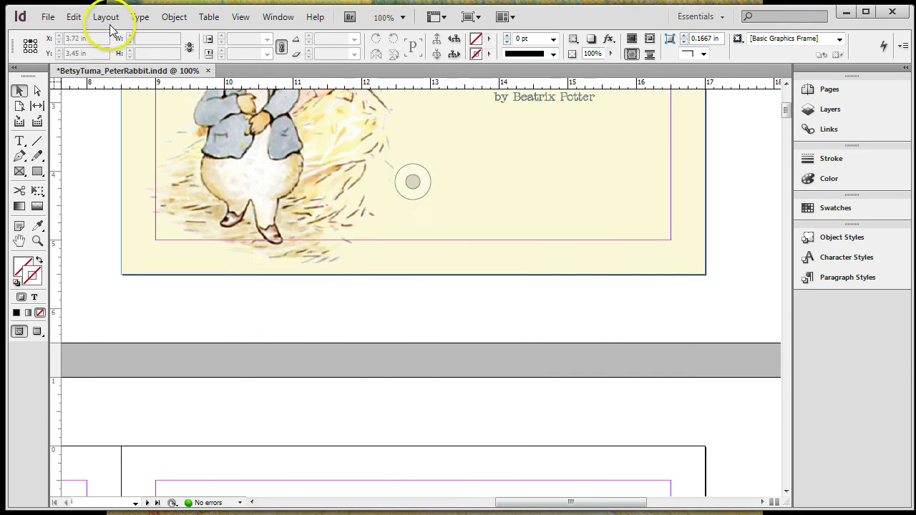
# - Export all pages of the book as a PDF to the MGD213 folder with the [High Quality Print] preset
pyautogui.click(47, 17)
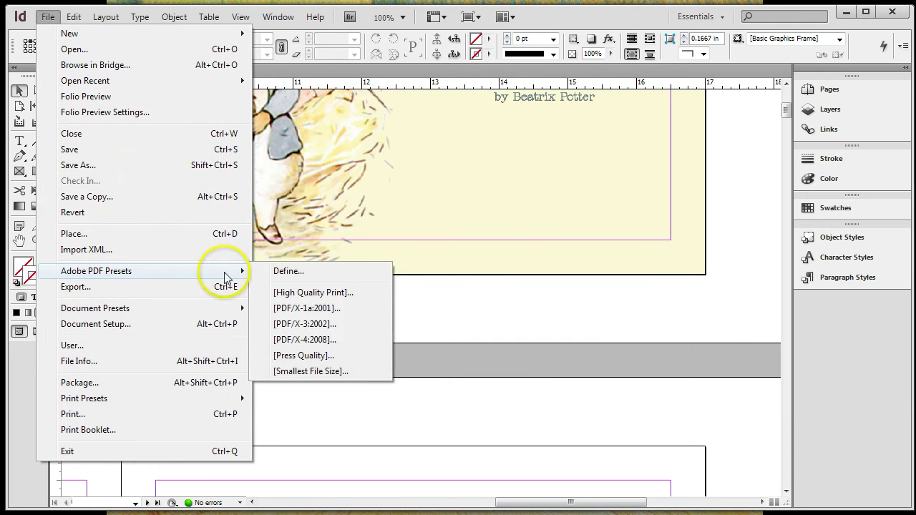
pyautogui.click(298, 293)
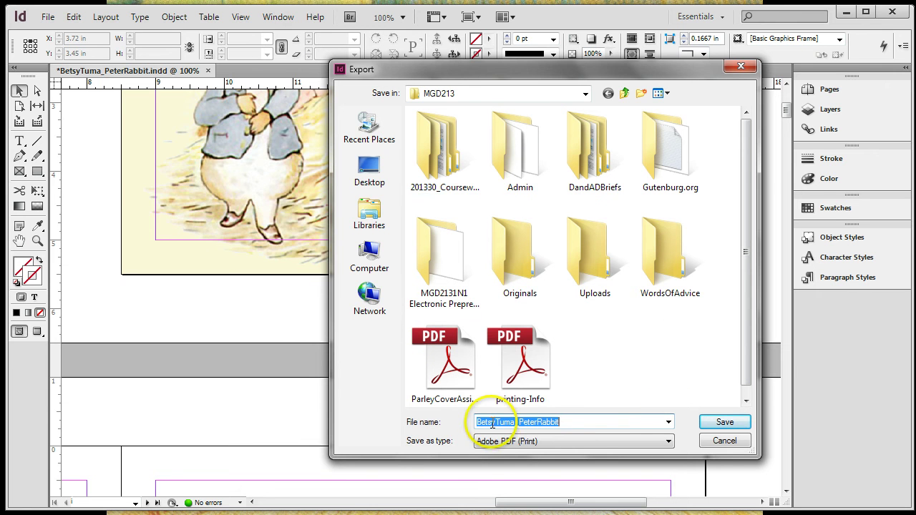
pyautogui.click(727, 424)
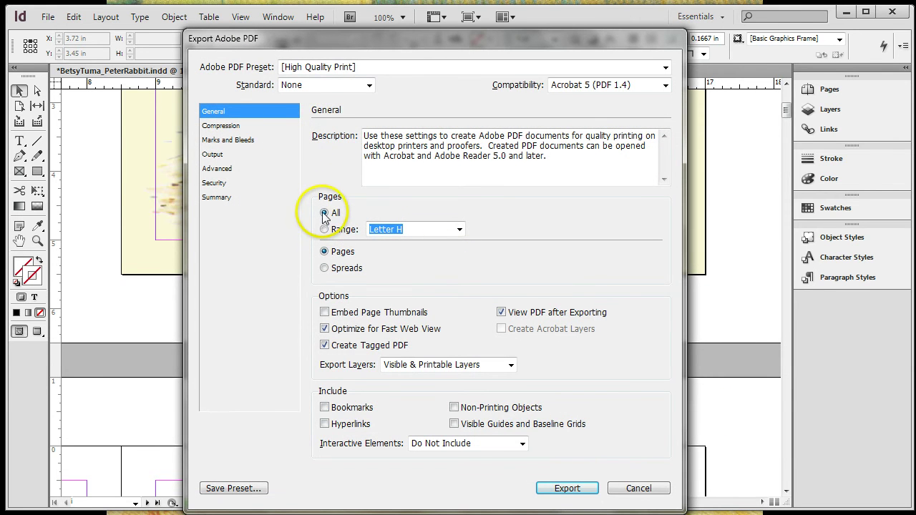
pyautogui.click(459, 229)
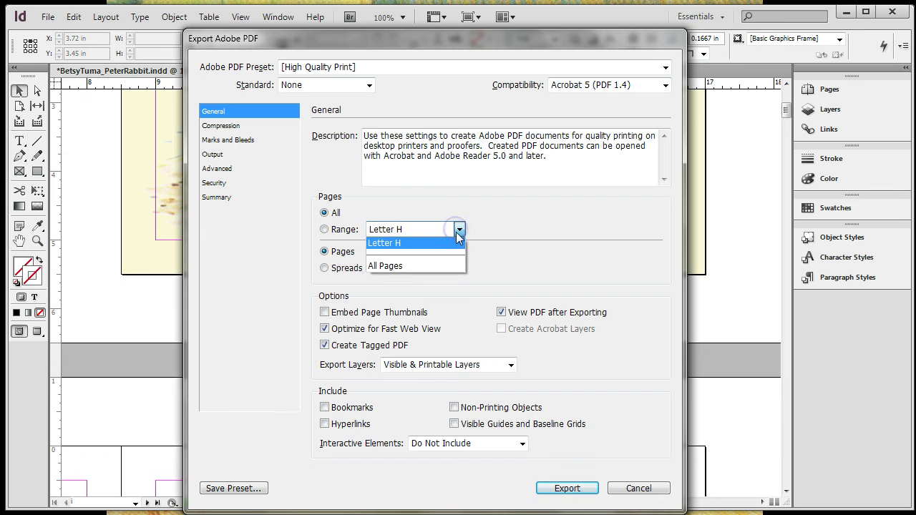
pyautogui.click(391, 264)
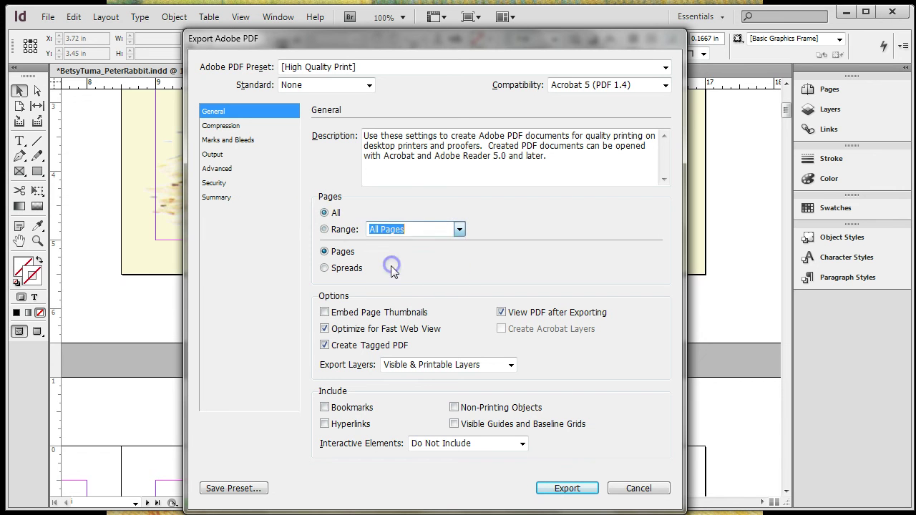
pyautogui.click(326, 213)
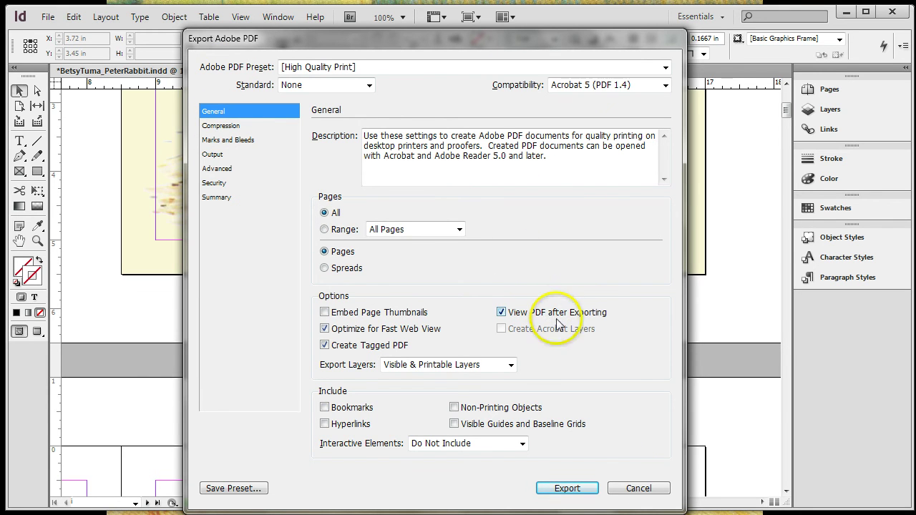
pyautogui.click(566, 488)
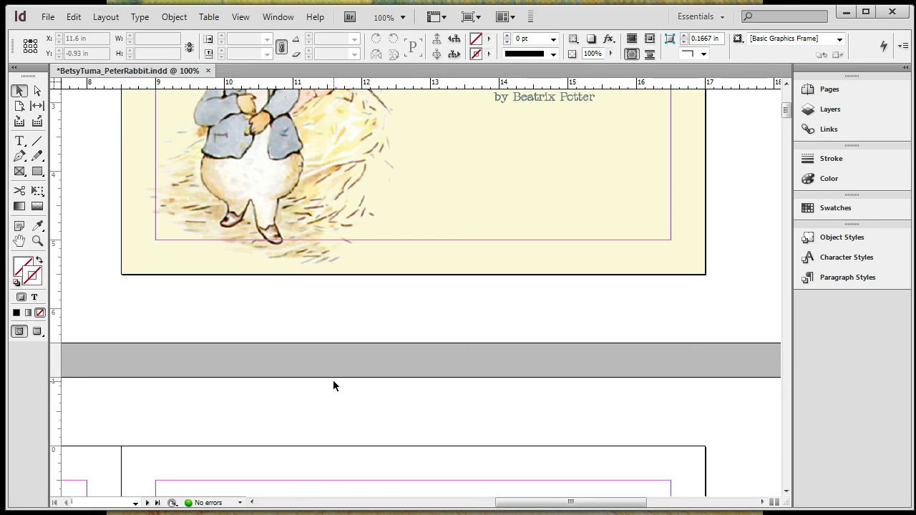
# - Start packaging the publication, minimize the exported PDF's window, and examine the package summary
pyautogui.click(48, 17)
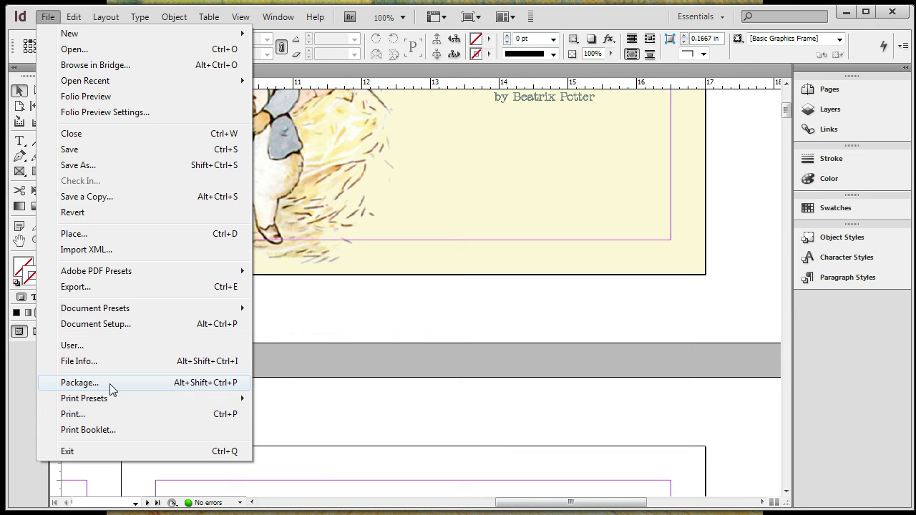
pyautogui.click(110, 383)
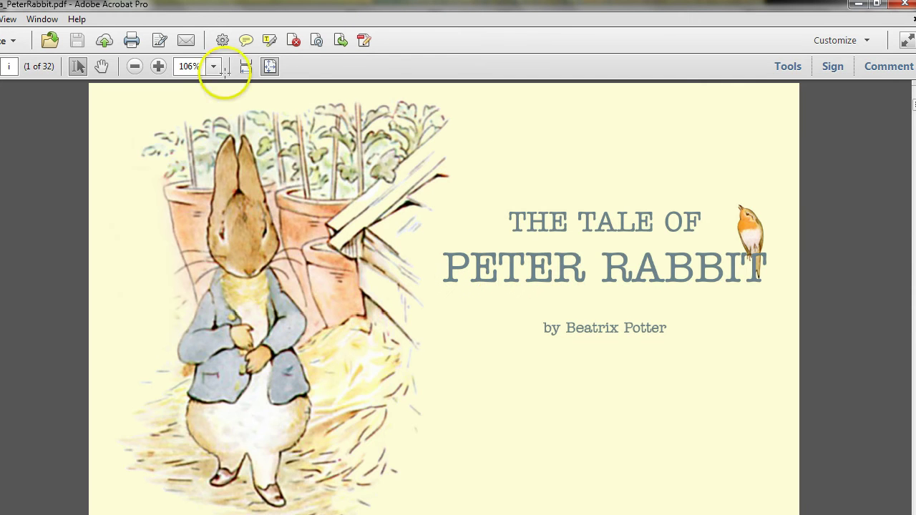
pyautogui.click(859, 5)
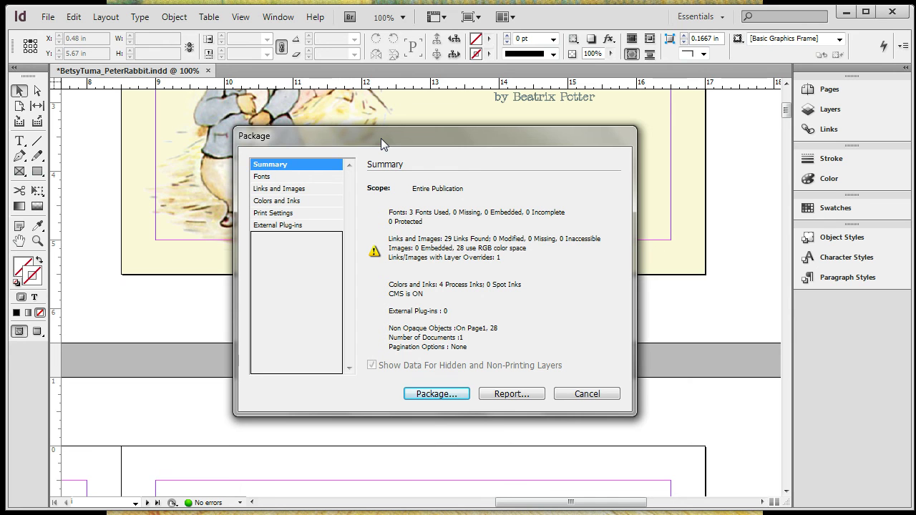
pyautogui.click(514, 187)
pyautogui.click(447, 188)
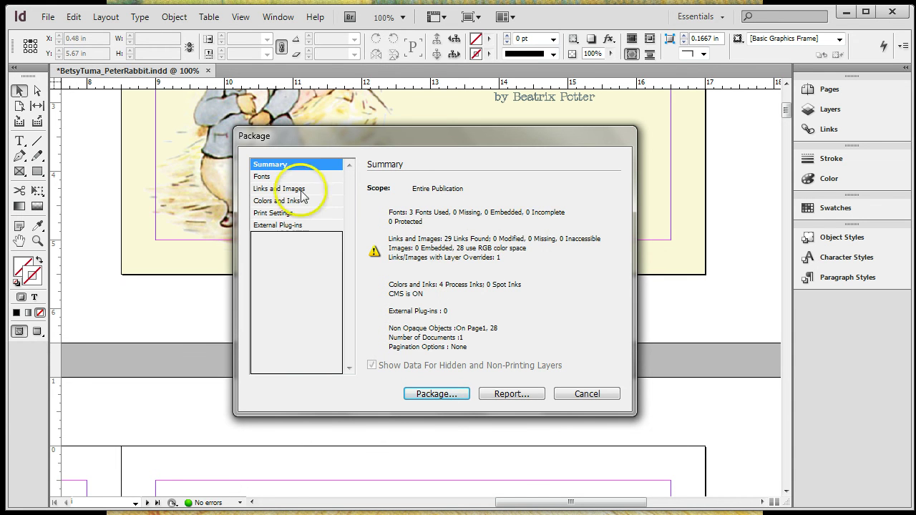
# - Review the package's fonts, links and images, colors and inks, print settings and external plug-ins, and return to the summary
pyautogui.click(281, 179)
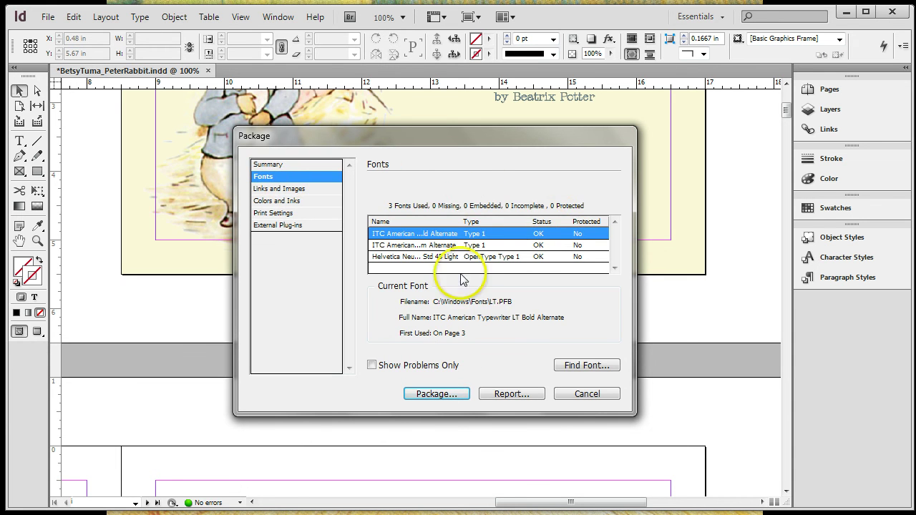
pyautogui.click(273, 189)
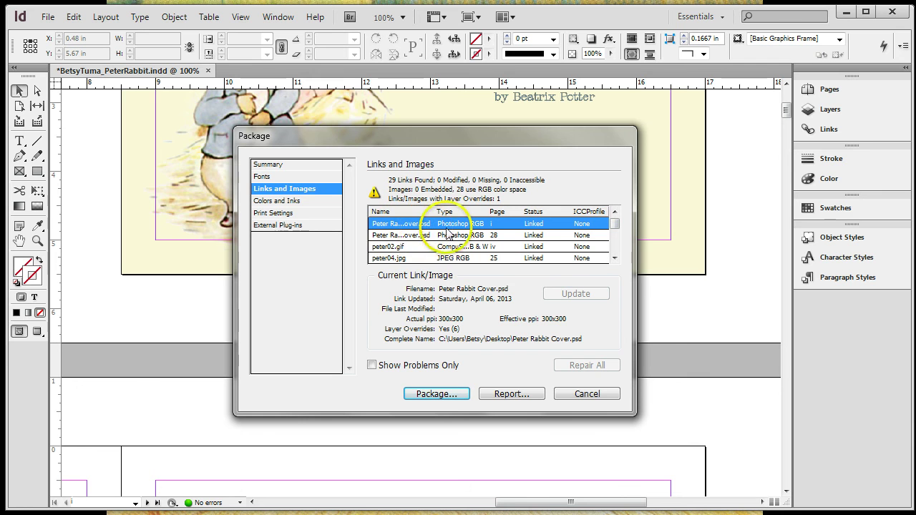
pyautogui.click(298, 201)
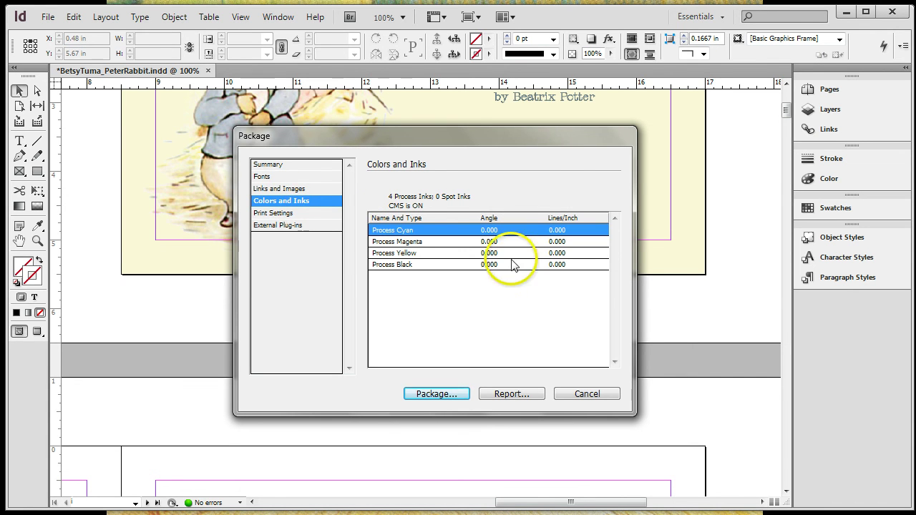
pyautogui.click(282, 212)
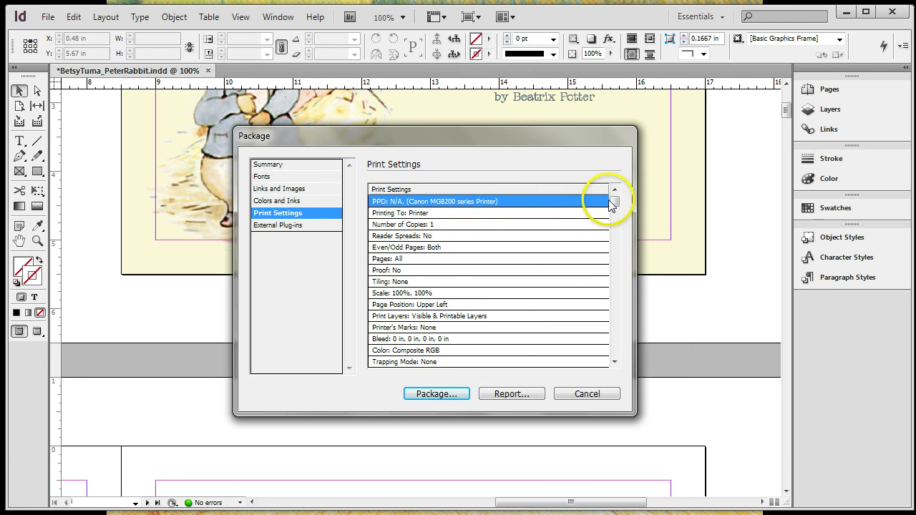
pyautogui.moveTo(614, 201); pyautogui.dragTo(609, 296)
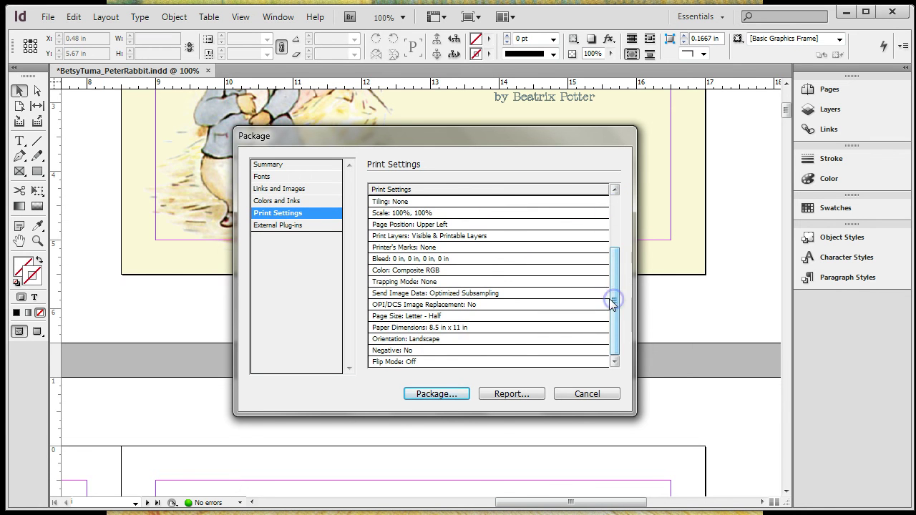
pyautogui.click(286, 226)
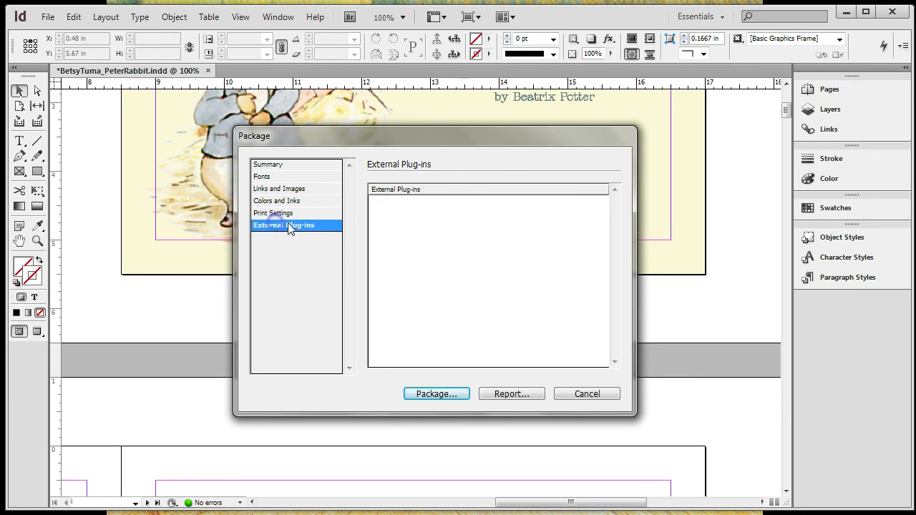
pyautogui.click(275, 165)
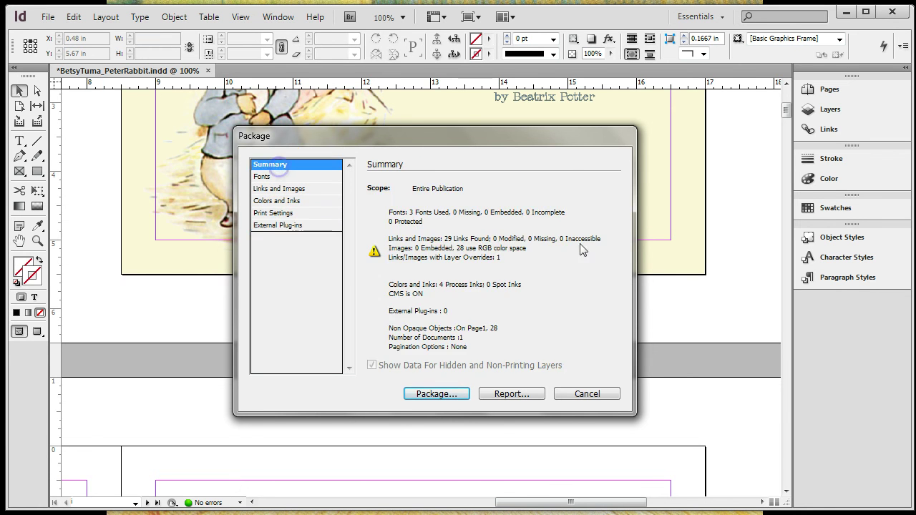
# - Save and package the publication into the MGD213 folder with Instructions.txt, copied fonts, copied linked graphics and updated graphic links
pyautogui.click(445, 393)
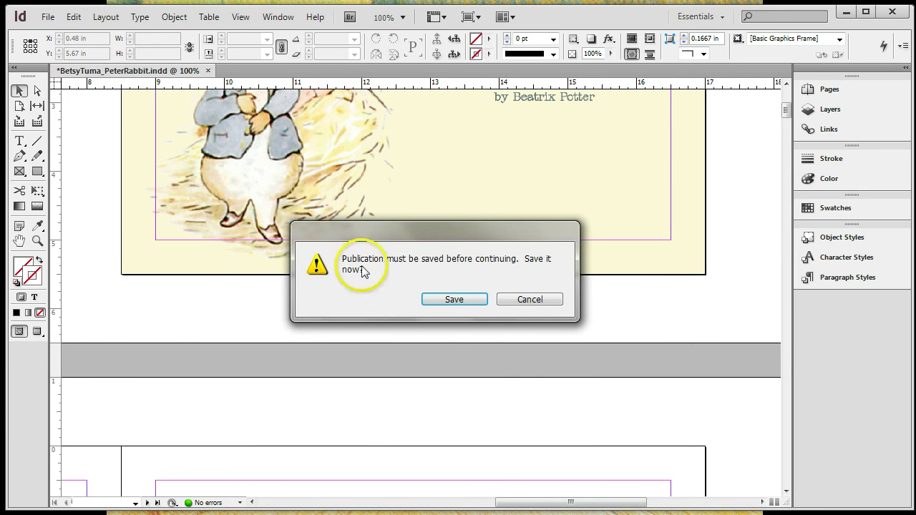
pyautogui.click(456, 301)
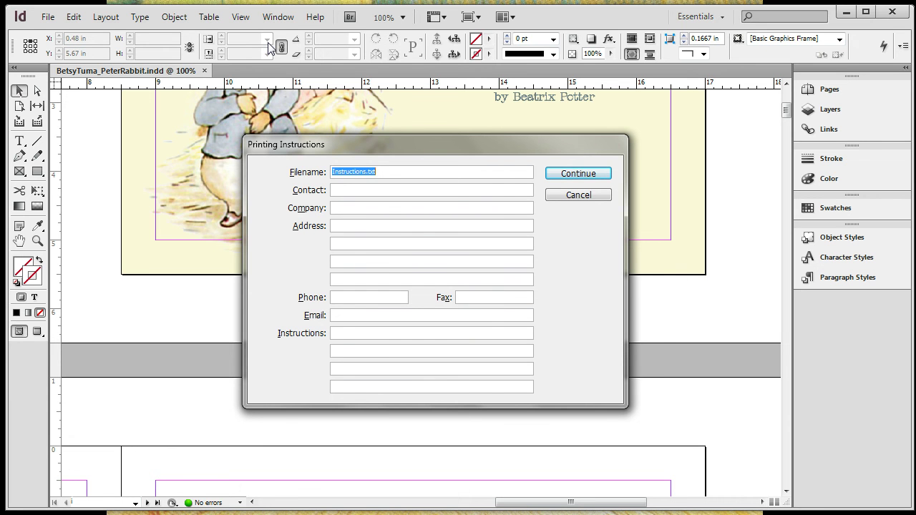
pyautogui.click(579, 174)
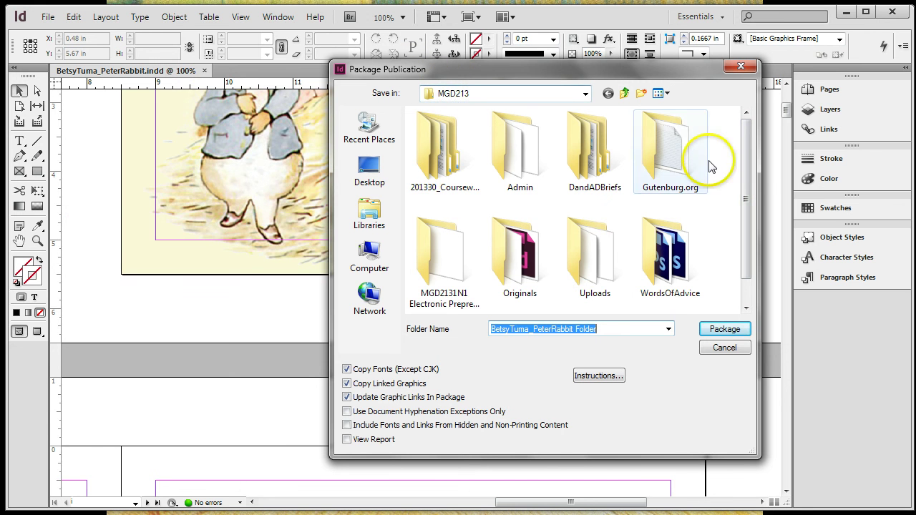
pyautogui.moveTo(744, 184); pyautogui.dragTo(745, 252)
pyautogui.click(729, 331)
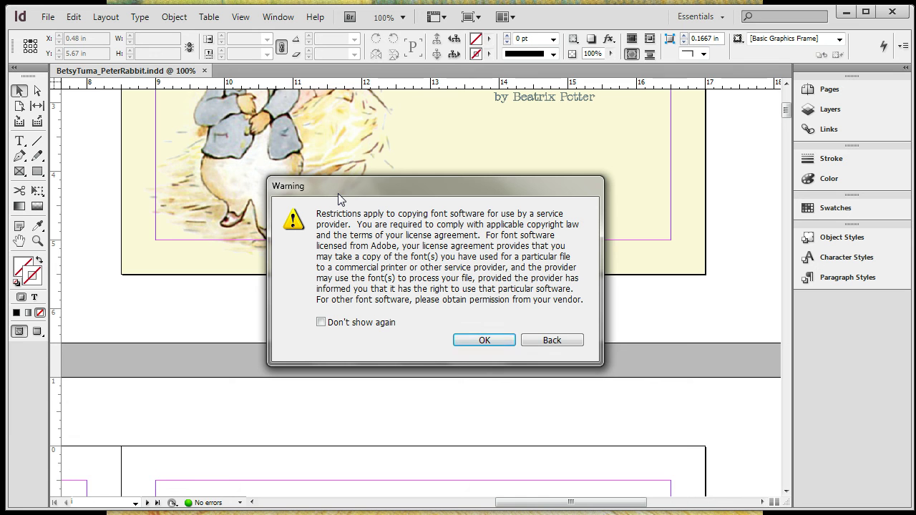
pyautogui.click(483, 341)
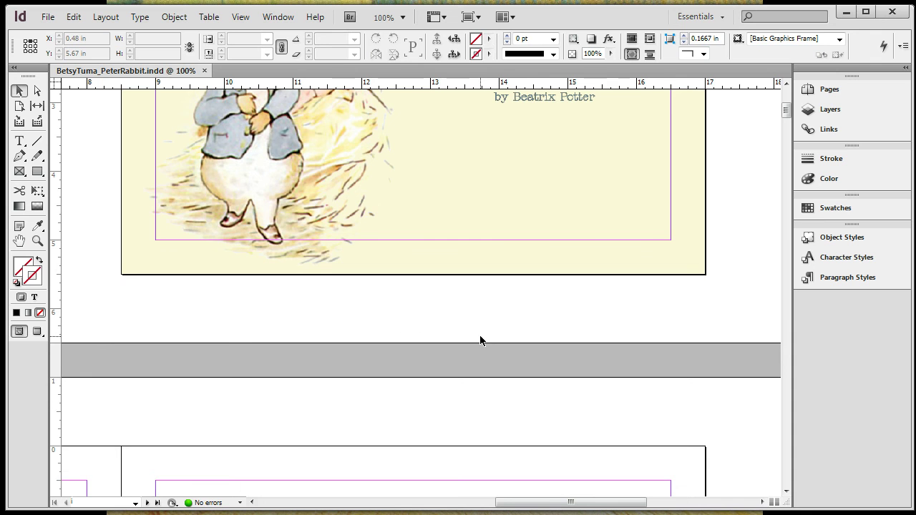
# - Minimize InDesign, switch to the desktop's MGD213 folder in Windows Explorer, and open the packaged Peter Rabbit folder inside it
pyautogui.click(846, 12)
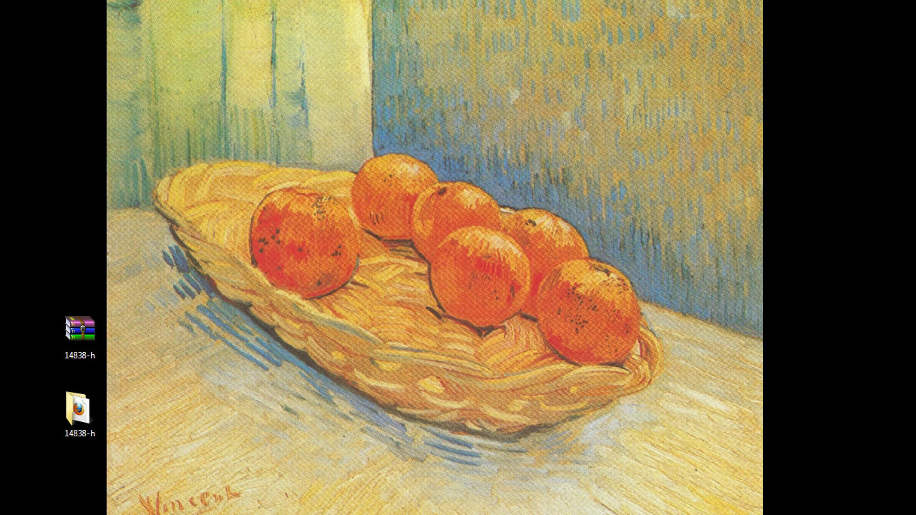
pyautogui.click(66, 44)
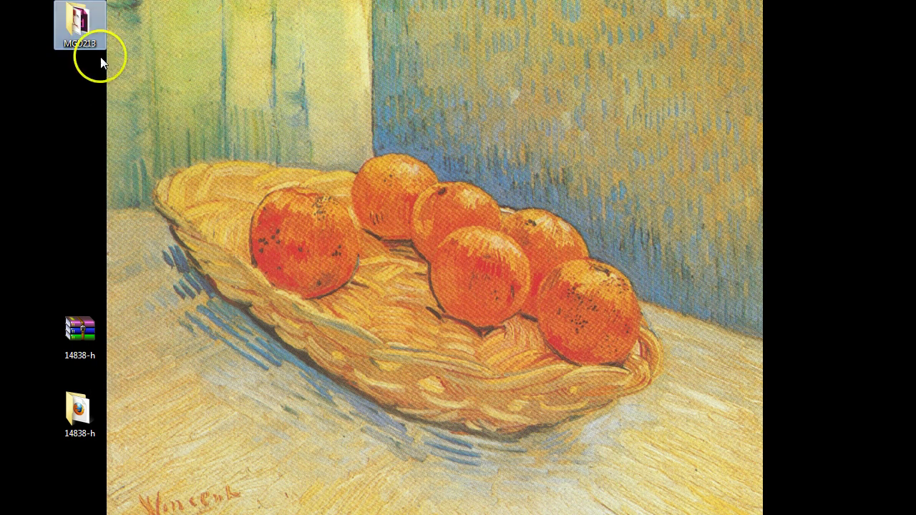
pyautogui.doubleClick(85, 36)
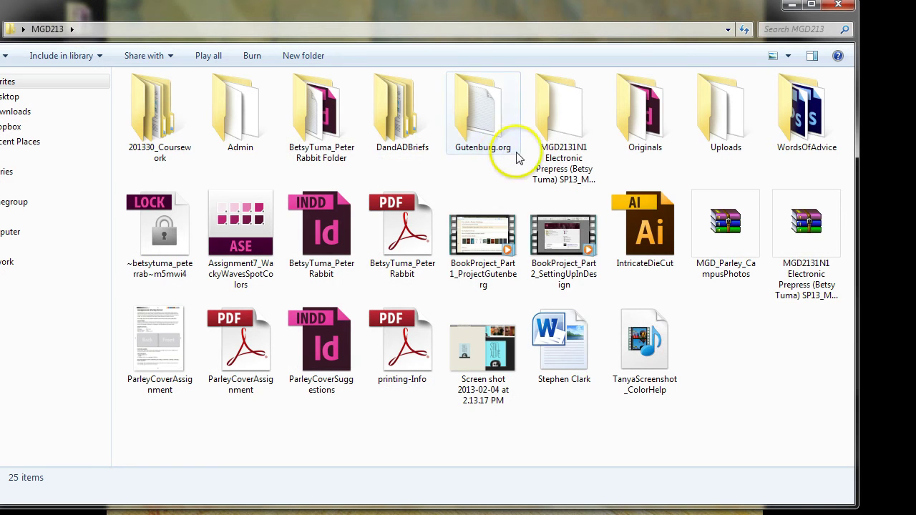
pyautogui.moveTo(226, 18); pyautogui.dragTo(278, 24)
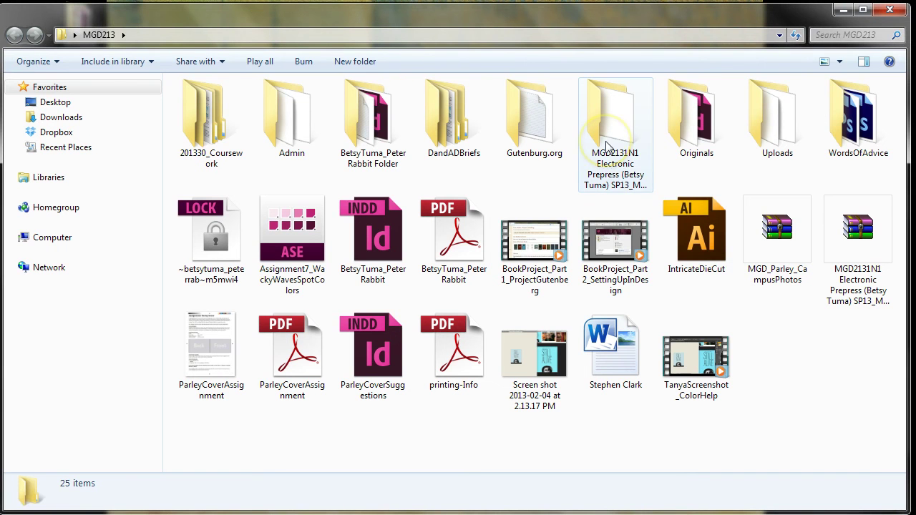
pyautogui.click(398, 129)
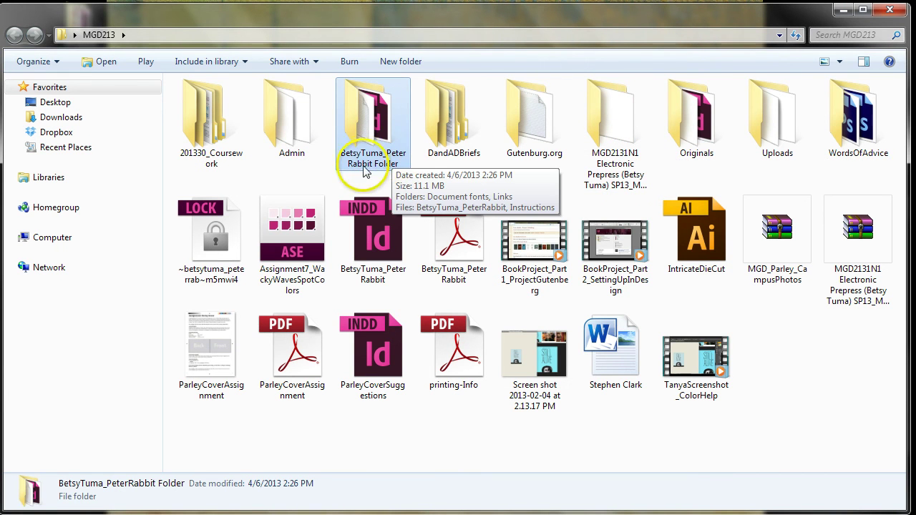
pyautogui.doubleClick(365, 140)
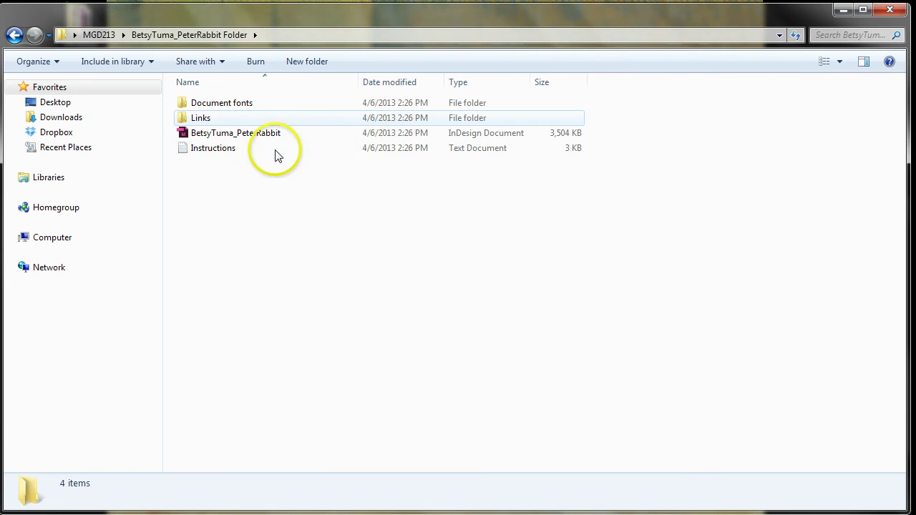
# - Examine the package's instructions and InDesign files, Links folder and Document fonts folder, and return to the MGD213 folder
pyautogui.click(215, 155)
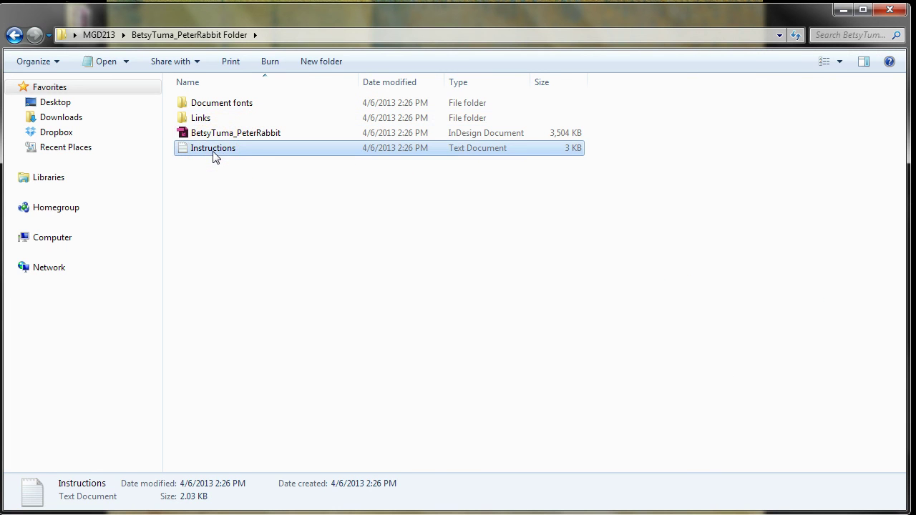
pyautogui.click(279, 136)
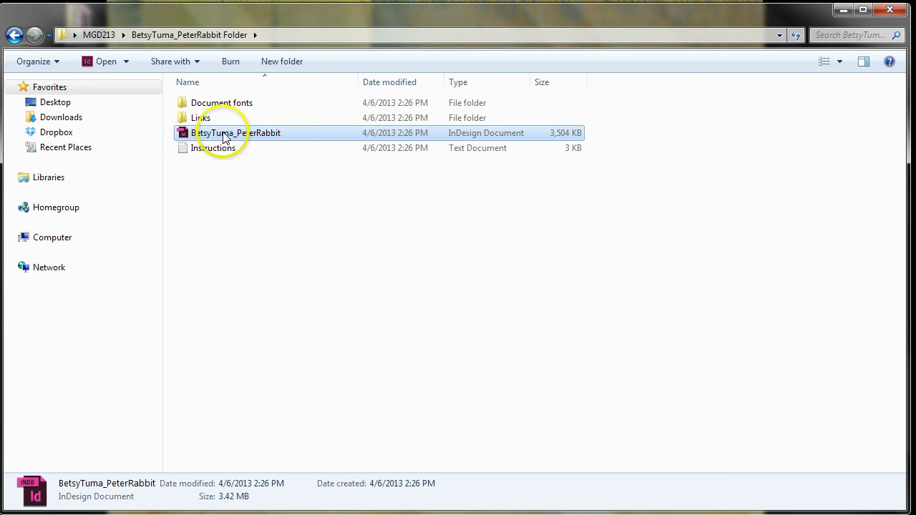
pyautogui.click(210, 122)
pyautogui.doubleClick(210, 122)
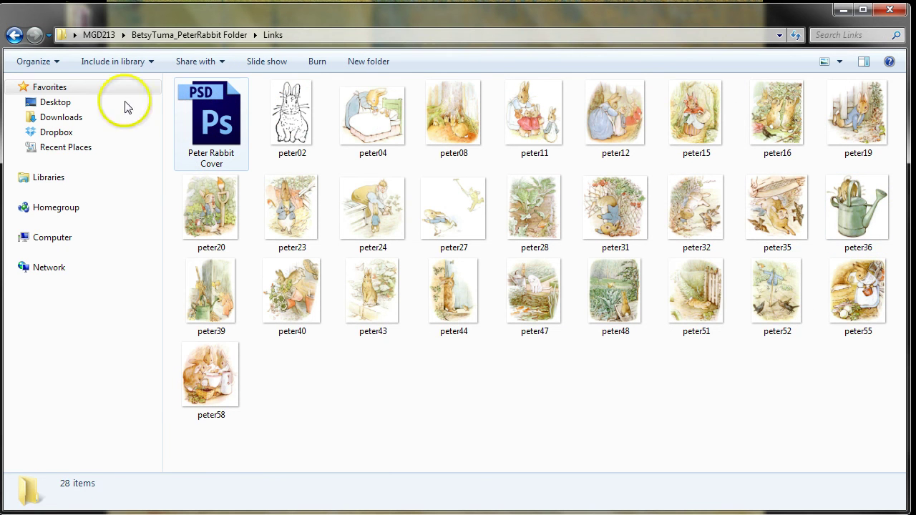
pyautogui.click(214, 35)
pyautogui.doubleClick(232, 102)
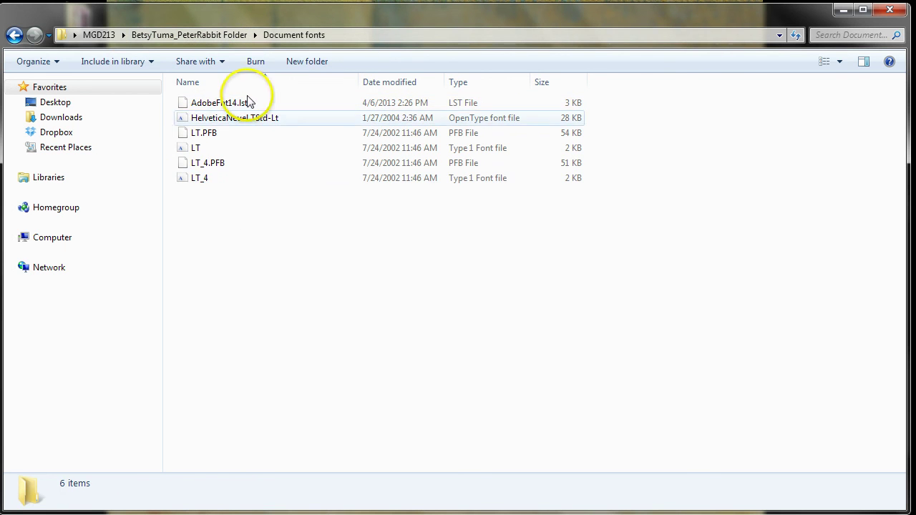
pyautogui.click(160, 33)
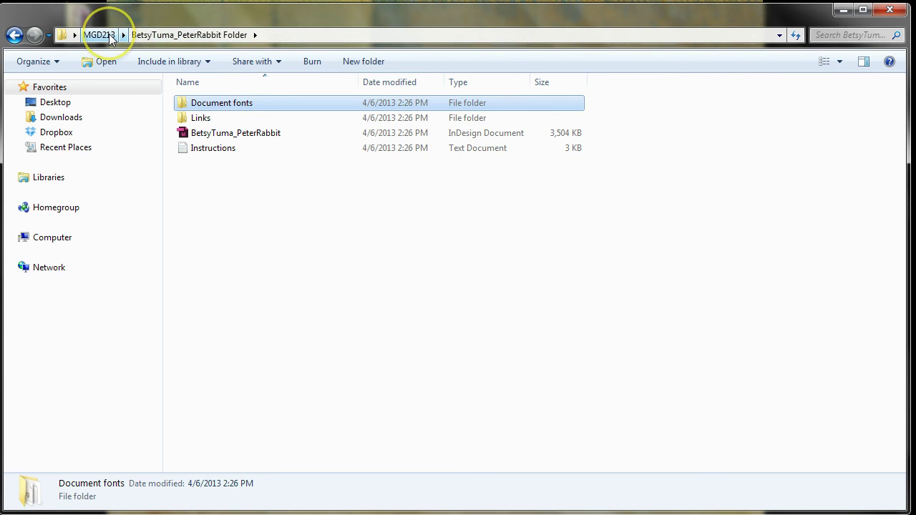
pyautogui.click(98, 36)
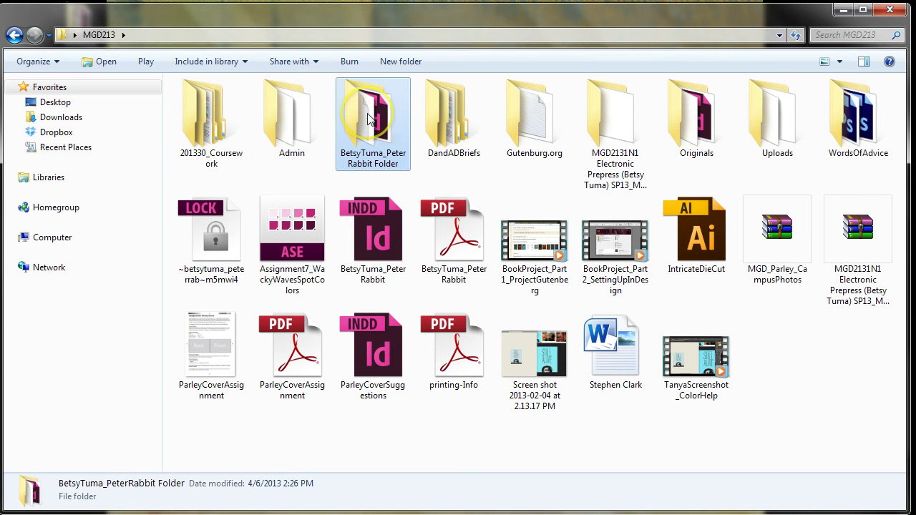
# - Compress the packaged Peter Rabbit folder into a zipped folder within MGD213, keeping the default name
pyautogui.doubleClick(367, 115)
pyautogui.rightClick(368, 114)
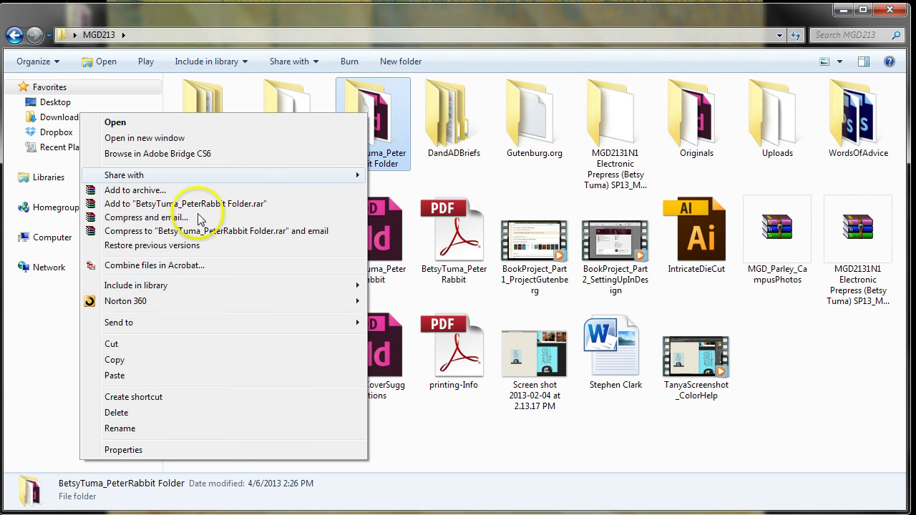
pyautogui.moveTo(113, 326)
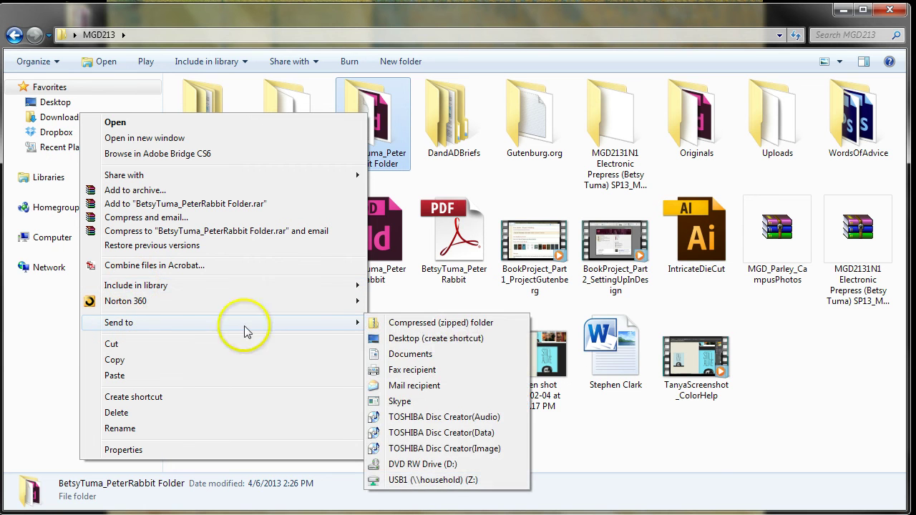
pyautogui.click(470, 327)
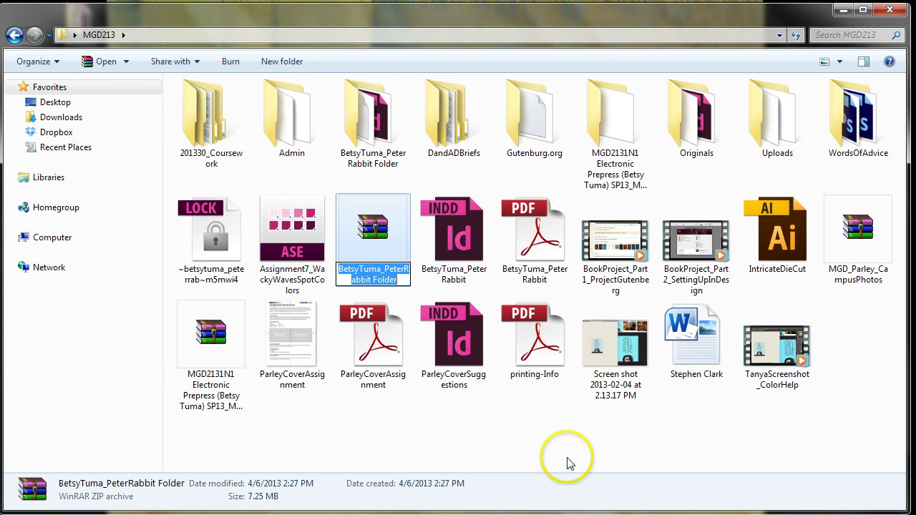
pyautogui.click(486, 431)
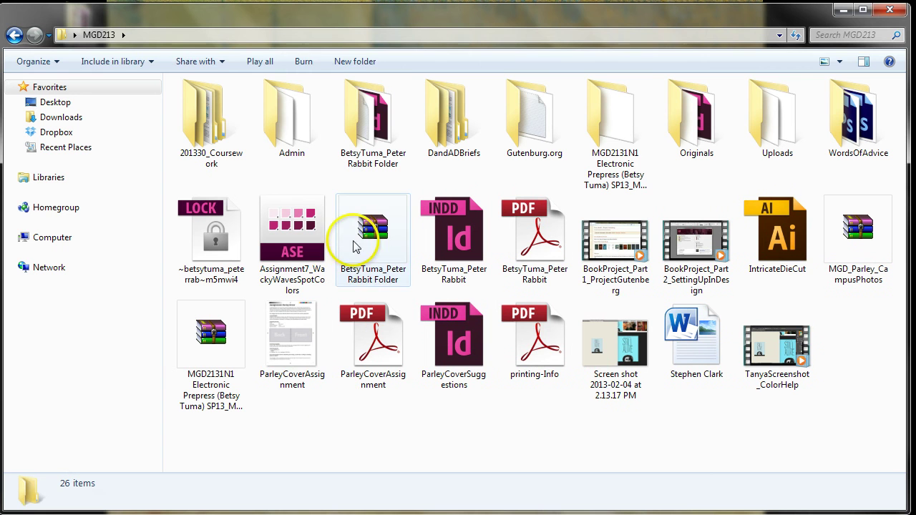
# - Open the exported Peter Rabbit PDF in Adobe Acrobat Pro and fit its window to the visible screen area
pyautogui.doubleClick(535, 233)
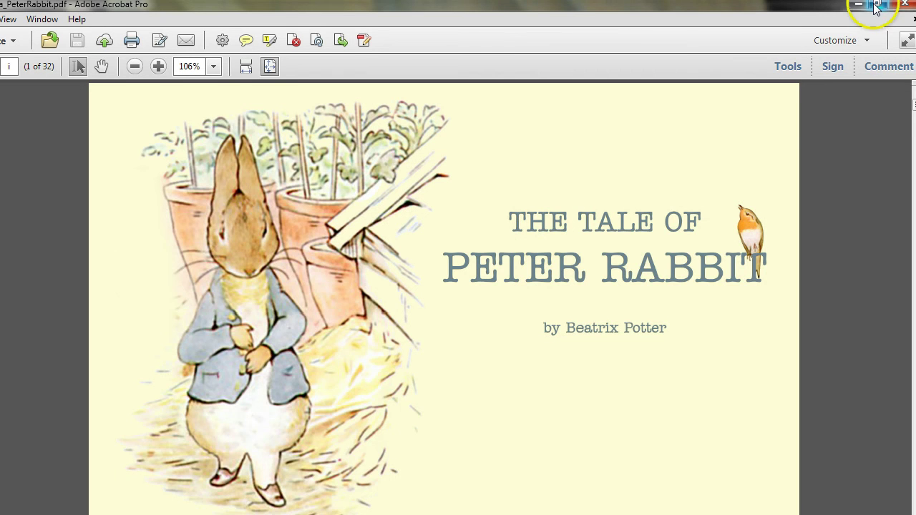
pyautogui.click(875, 6)
pyautogui.moveTo(0, 28)
pyautogui.mouseDown()
pyautogui.moveTo(33, 30)
pyautogui.moveTo(5, 25)
pyautogui.mouseUp()
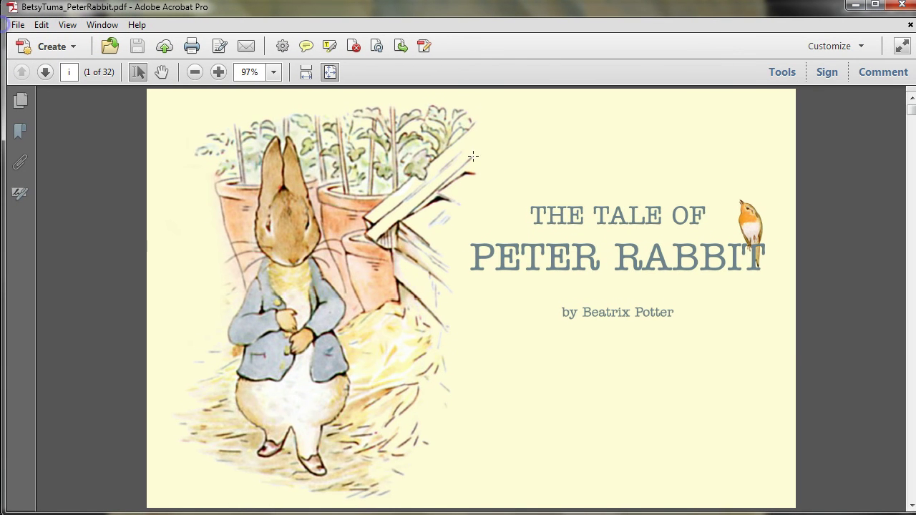
# - Page through the PDF from the cover to the page numbered 7, close it, and select the zipped Peter Rabbit folder
pyautogui.click(45, 72)
pyautogui.click(45, 72)
pyautogui.click(46, 73)
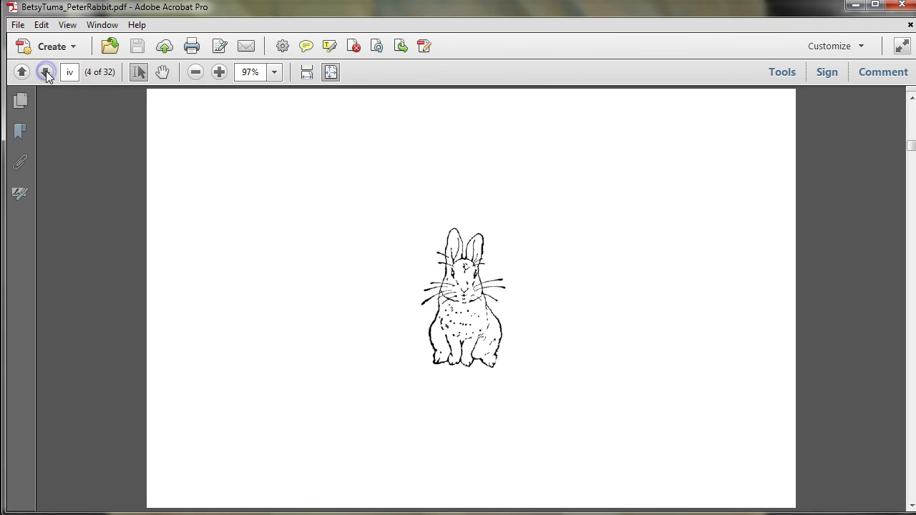
pyautogui.click(45, 72)
pyautogui.click(45, 72)
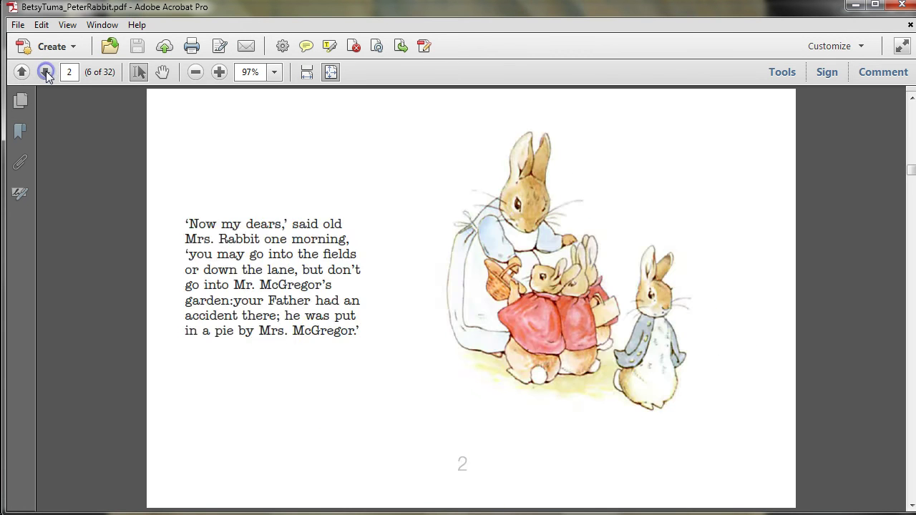
pyautogui.click(46, 72)
pyautogui.click(45, 72)
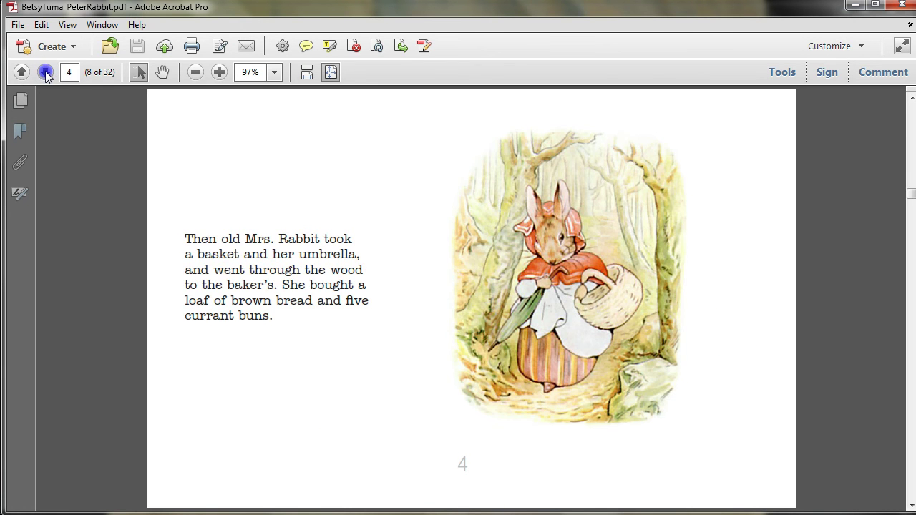
pyautogui.click(45, 73)
pyautogui.click(45, 72)
pyautogui.click(45, 73)
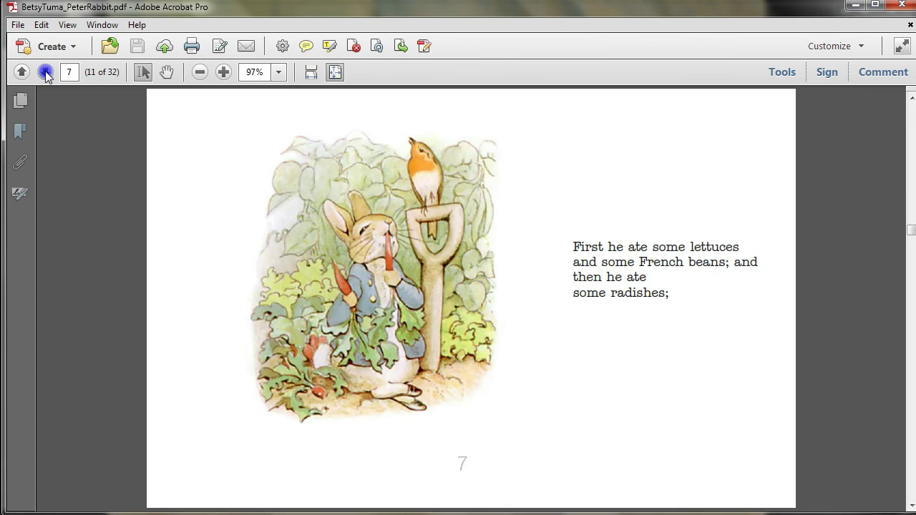
pyautogui.click(904, 7)
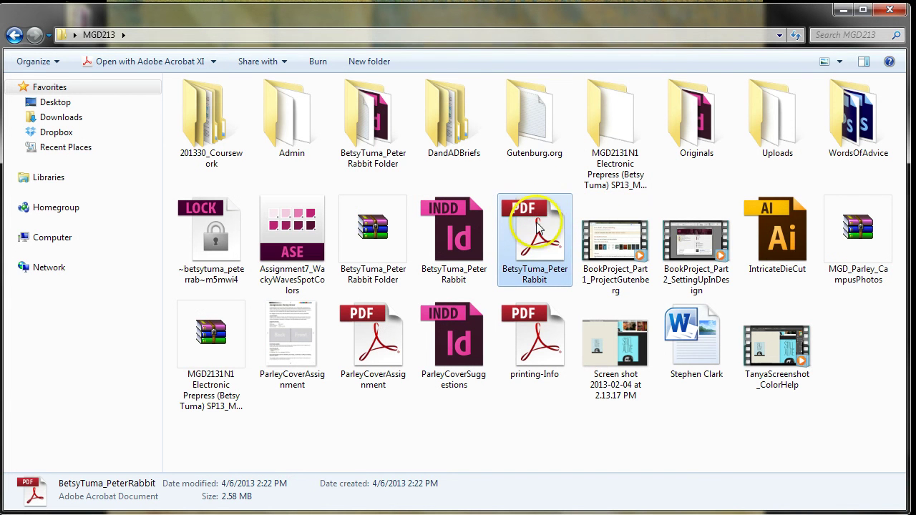
pyautogui.click(371, 242)
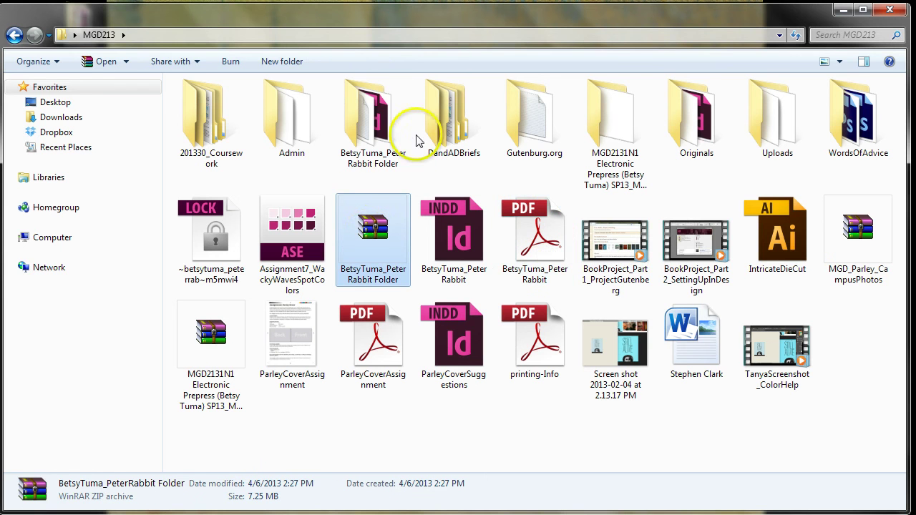